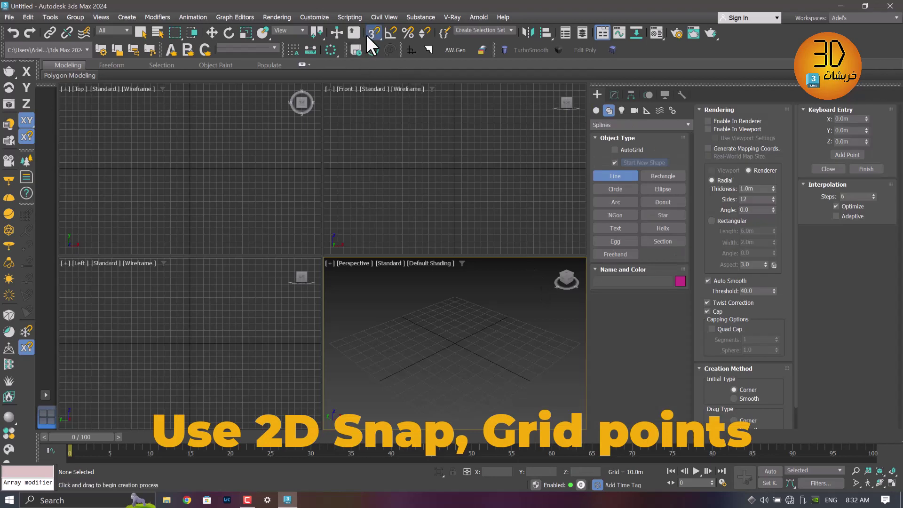
Turn on Grid Points snapping alongside Vertex and switch to 2D snap mode
right_click(369, 33)
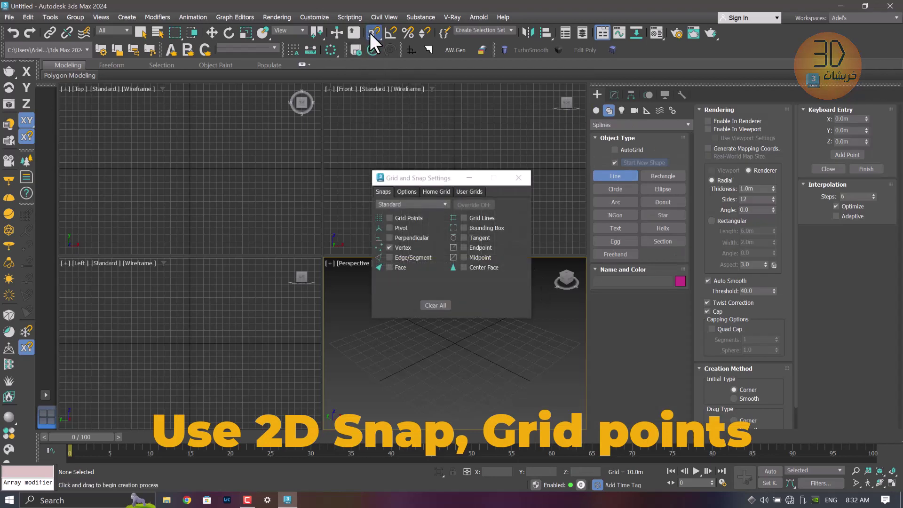
click(393, 215)
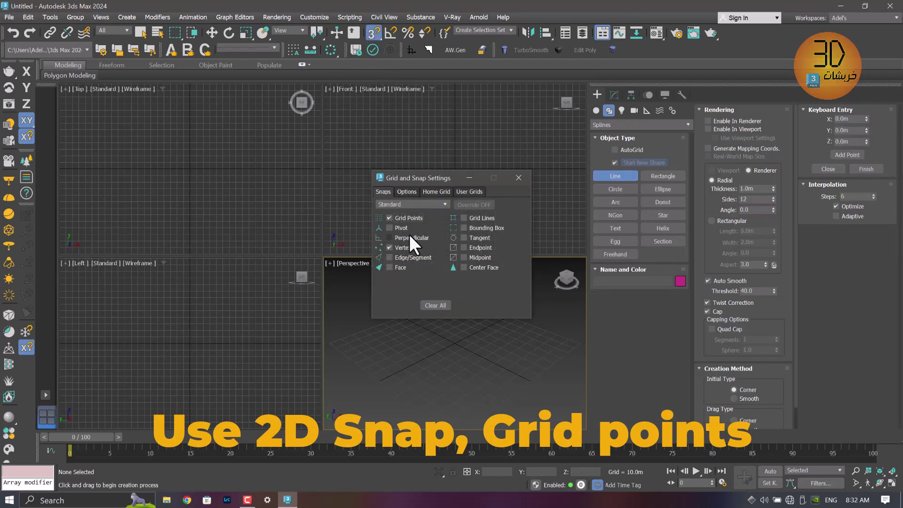
key(q)
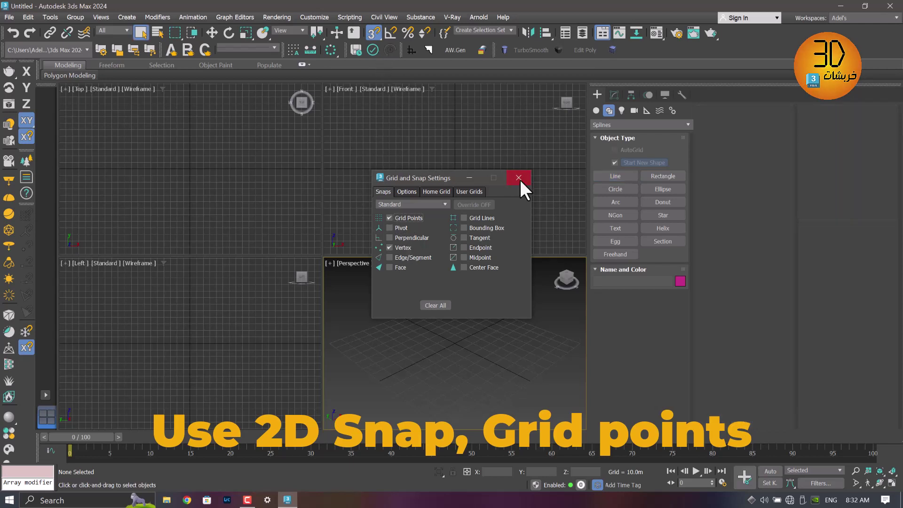
click(518, 178)
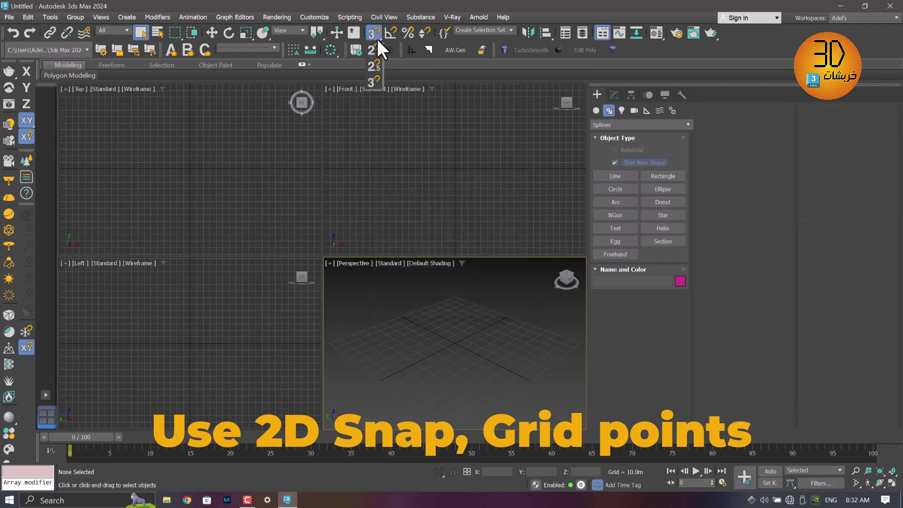
drag(376, 37, 377, 49)
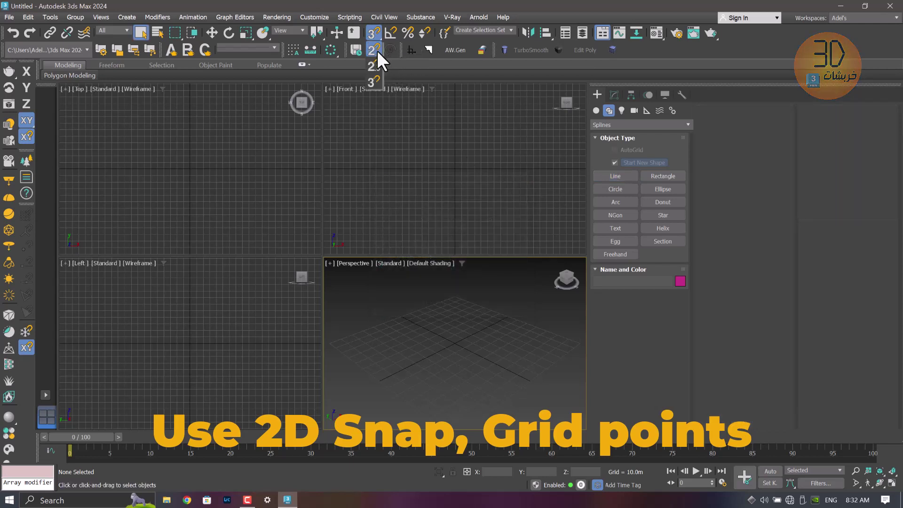
Start a Line in the Front view at the origin, out to 40m and down one step
click(444, 165)
click(614, 176)
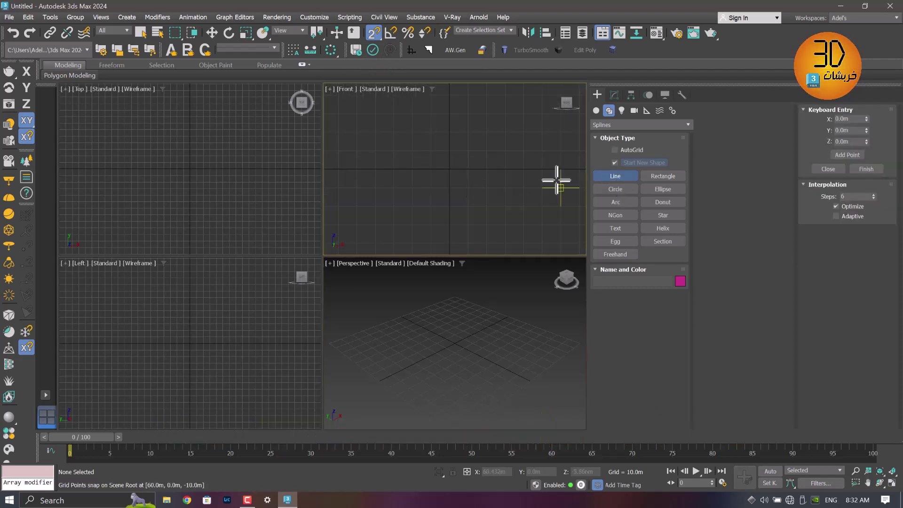
click(449, 169)
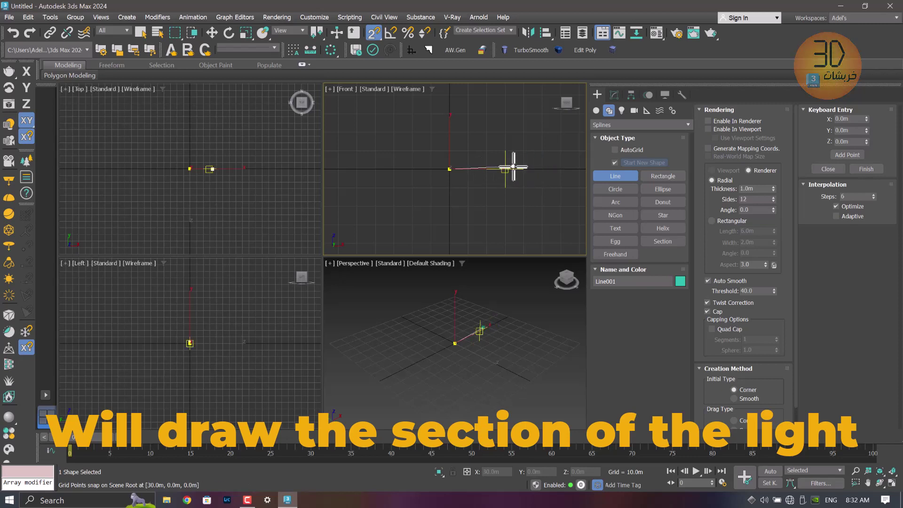
click(523, 169)
click(523, 186)
scroll(523, 187, down, 2)
middle_drag(523, 187, 439, 193)
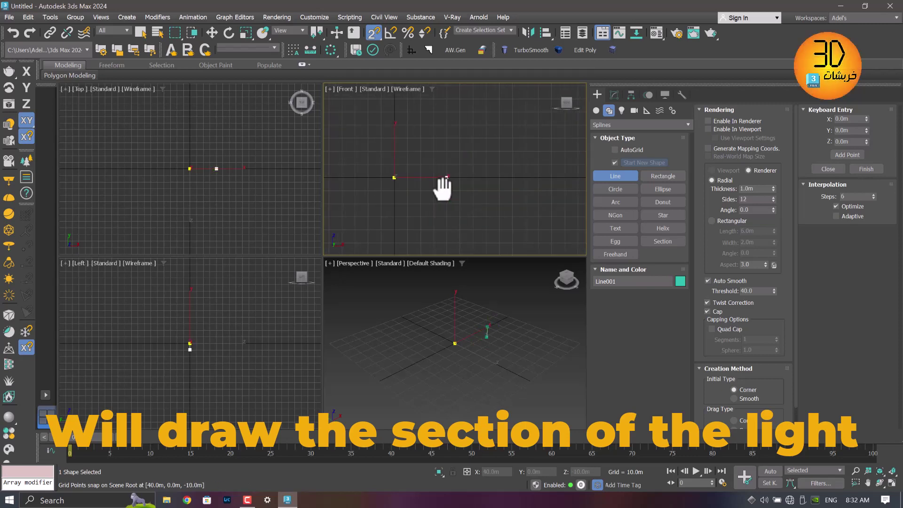
Finish the profile: extend the bottom, raise the rim to 50m, and return to the centre axis
click(485, 190)
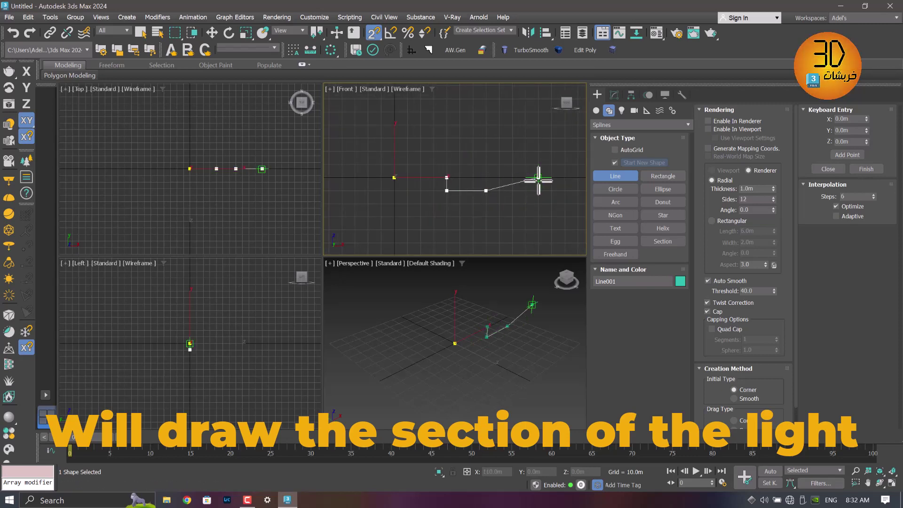
click(565, 177)
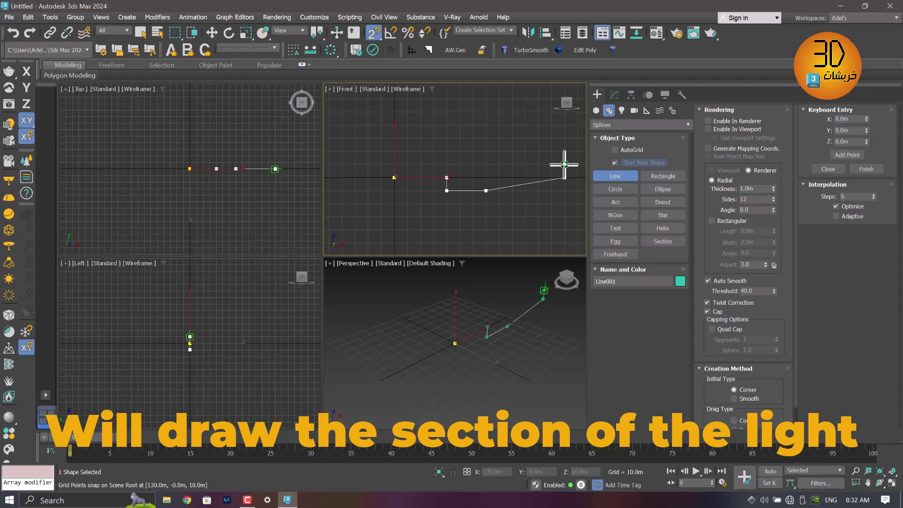
click(525, 164)
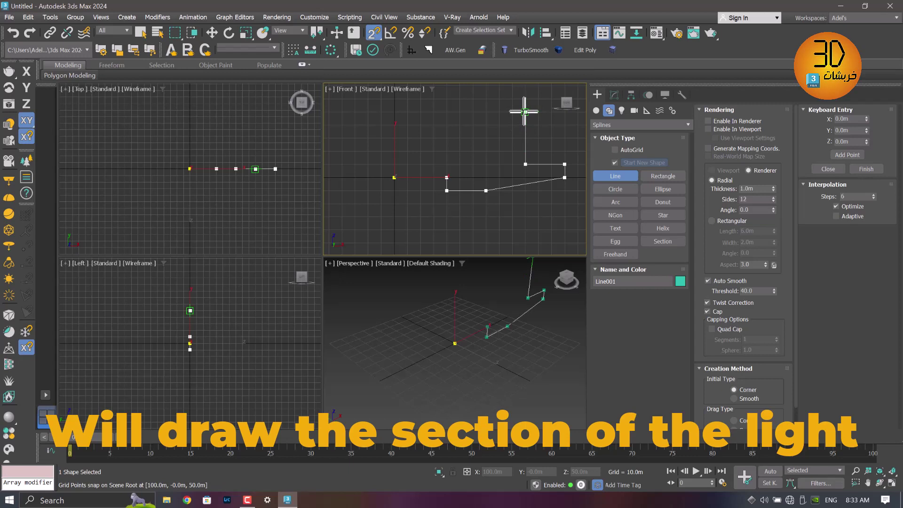
click(525, 112)
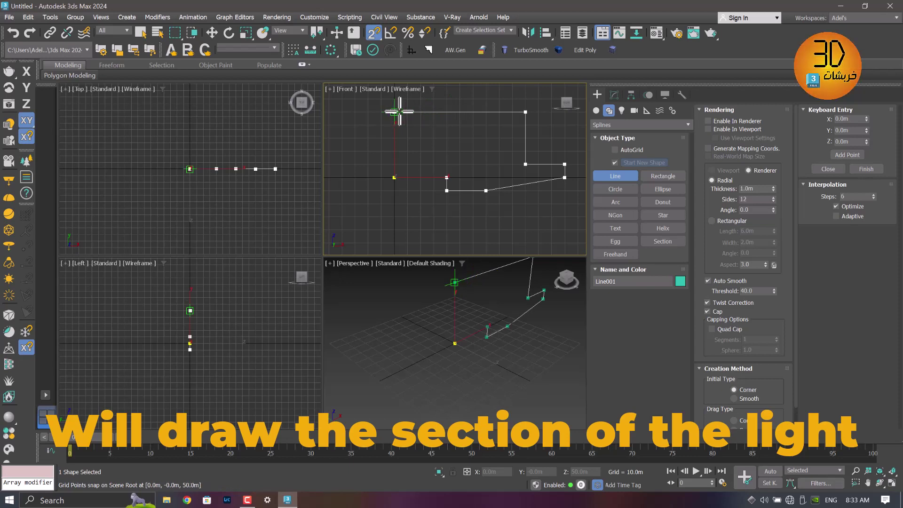
click(399, 112)
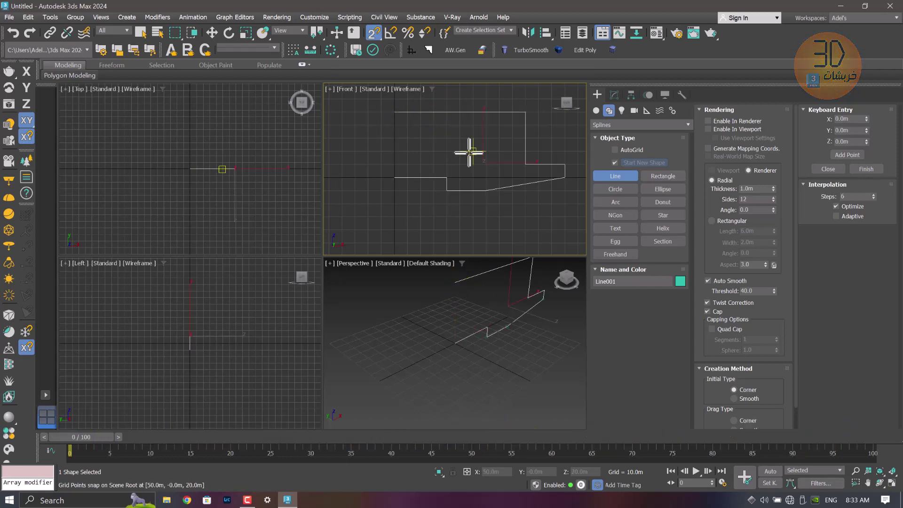
middle_drag(459, 171, 499, 191)
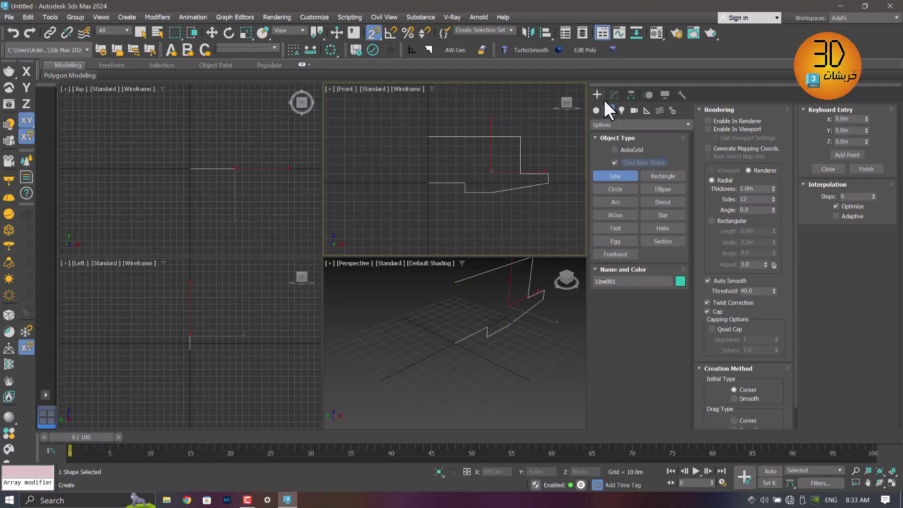
Set the profile's bottom-edge vertex to Smooth at Vertex level
click(614, 93)
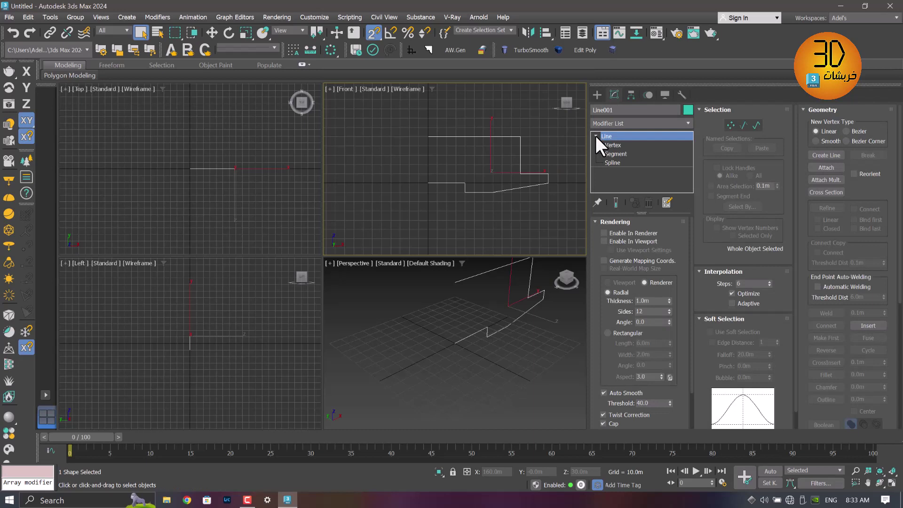
click(605, 142)
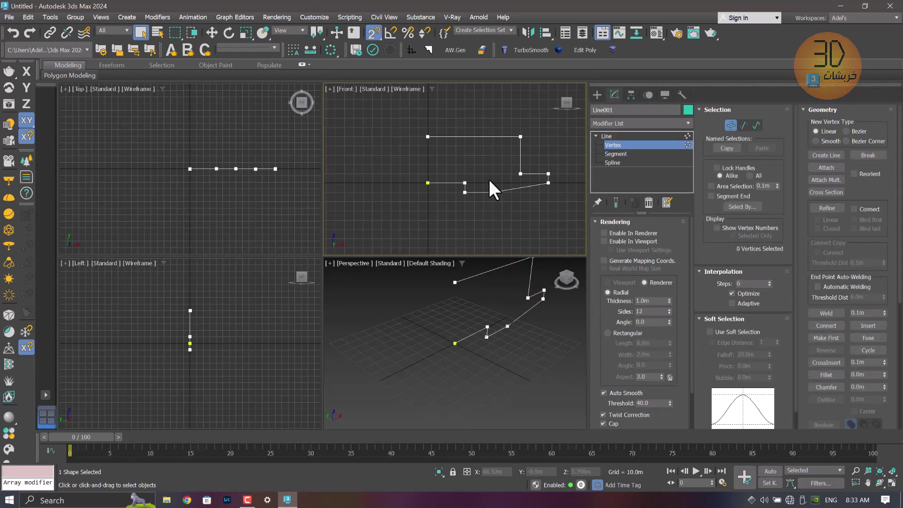
click(493, 192)
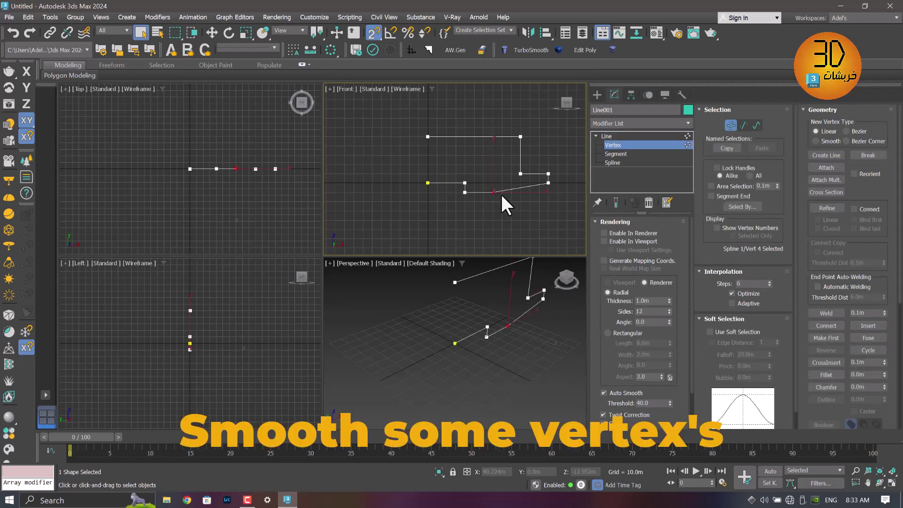
right_click(496, 191)
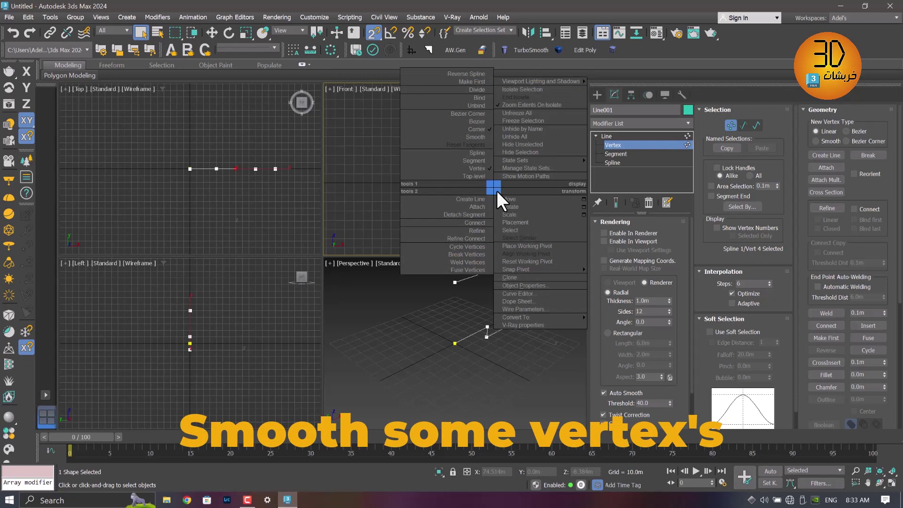
click(484, 122)
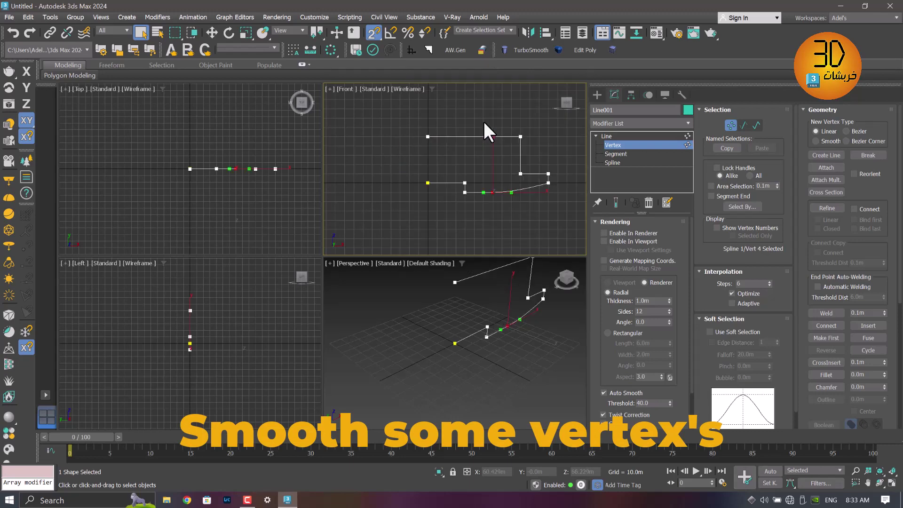
click(520, 206)
Fillet the rim's base corner and top-right corner into small rounded curves
scroll(545, 178, up, 2)
scroll(557, 187, up, 2)
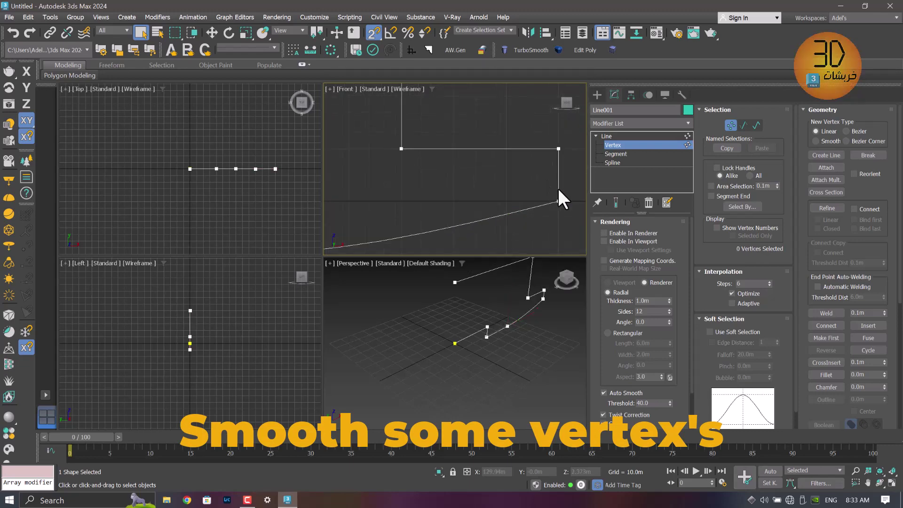
middle_drag(557, 187, 519, 176)
drag(506, 198, 506, 198)
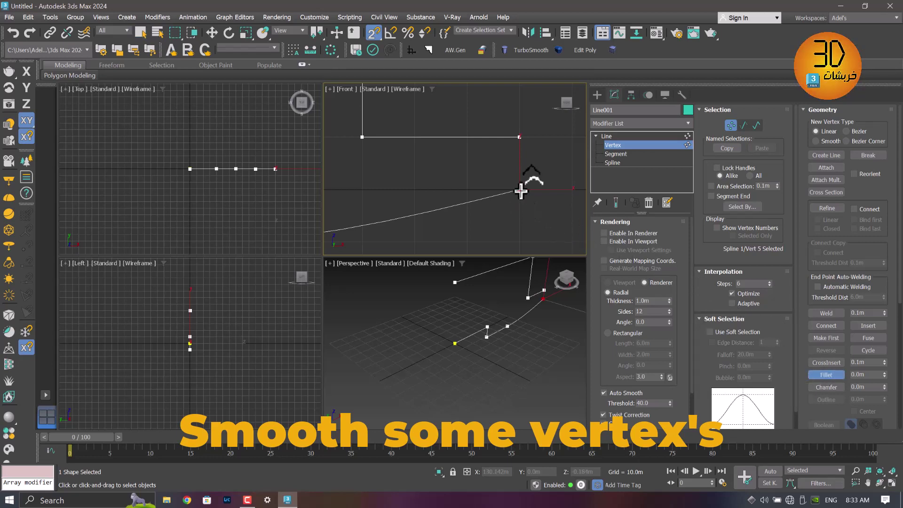
mouse_move(520, 191)
mouse_down()
mouse_move(528, 177)
mouse_move(530, 185)
mouse_up()
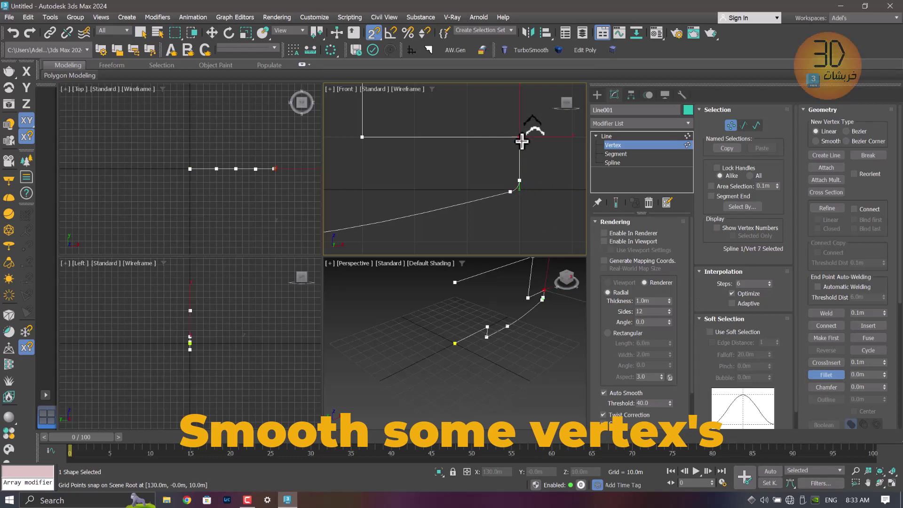
drag(521, 141, 539, 134)
scroll(488, 168, down, 2)
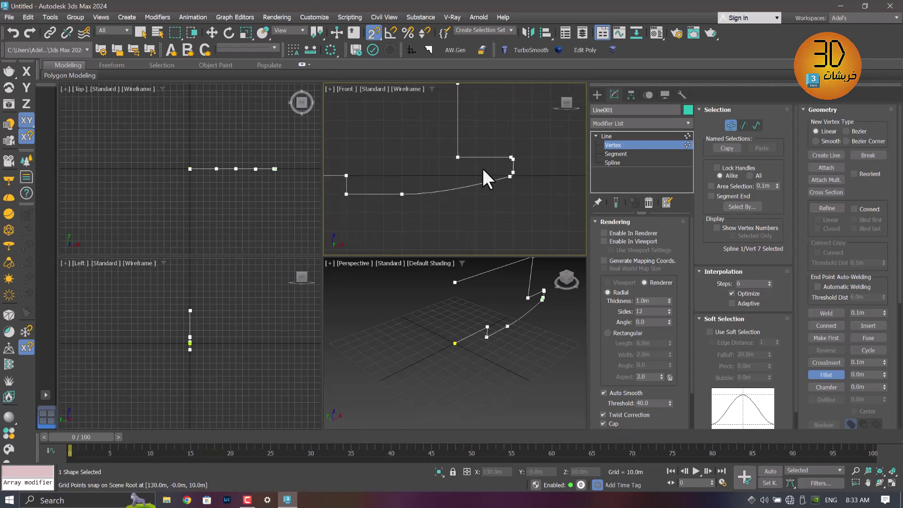
mouse_move(484, 175)
middle_down()
mouse_move(520, 183)
mouse_move(494, 193)
middle_up()
scroll(501, 187, down, 2)
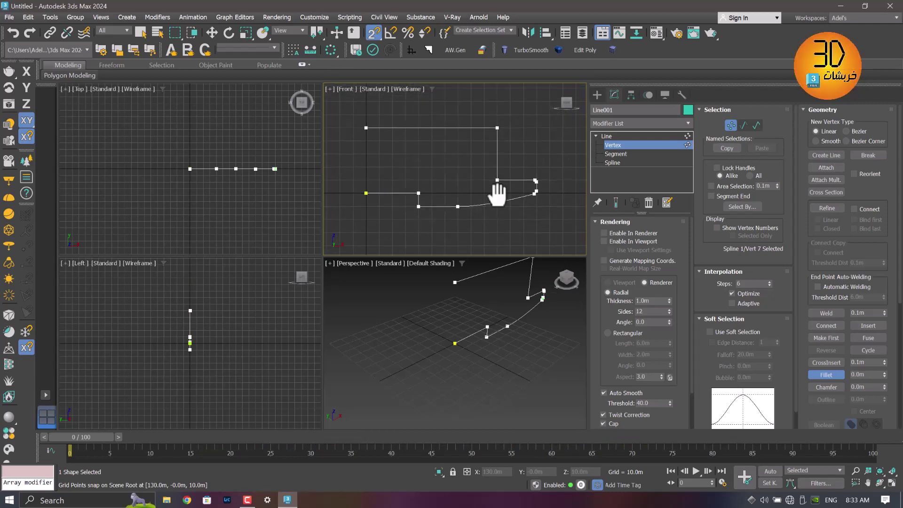
Add a Lathe modifier to the profile line
click(606, 136)
click(608, 126)
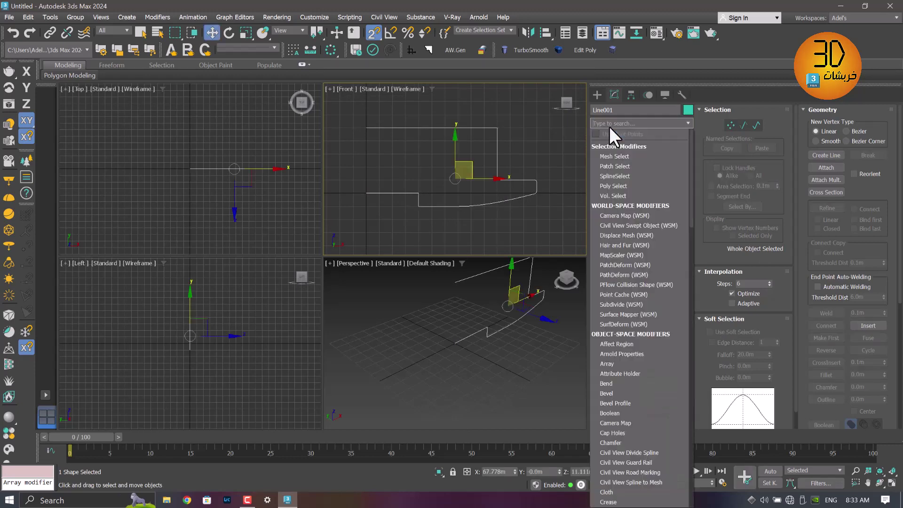
text(l)
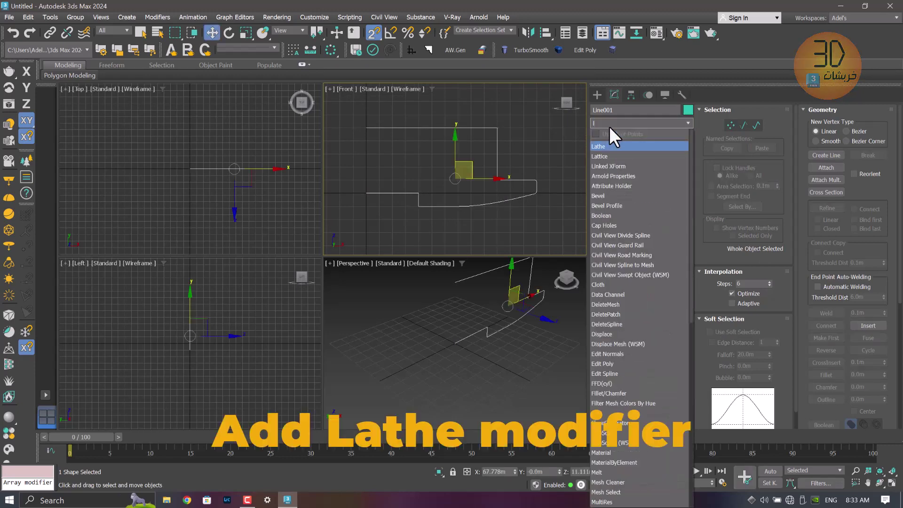
text(ath)
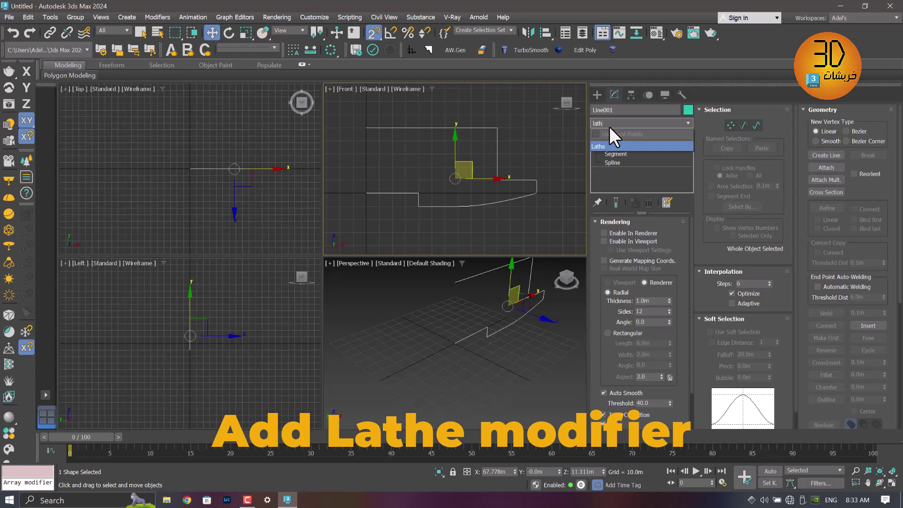
click(616, 146)
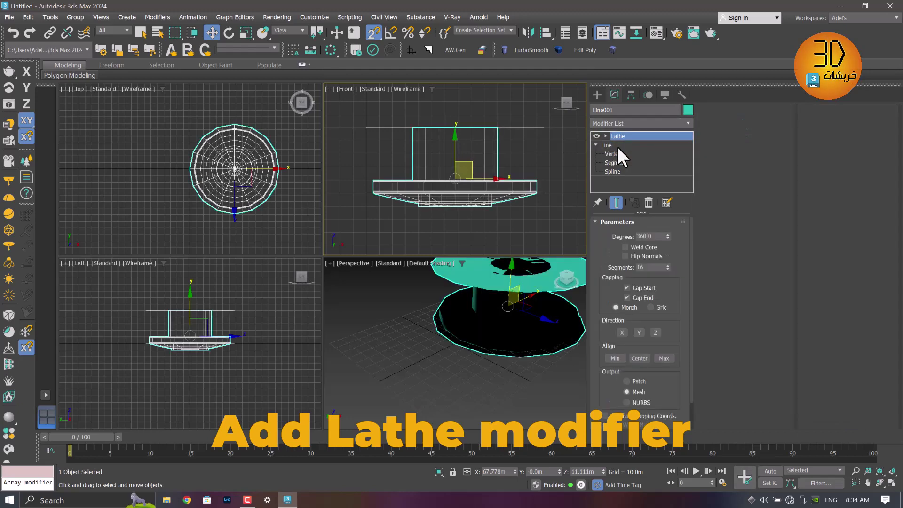
Align the lathe to Min and move its axis to widen the fixture into a solid disc
click(605, 135)
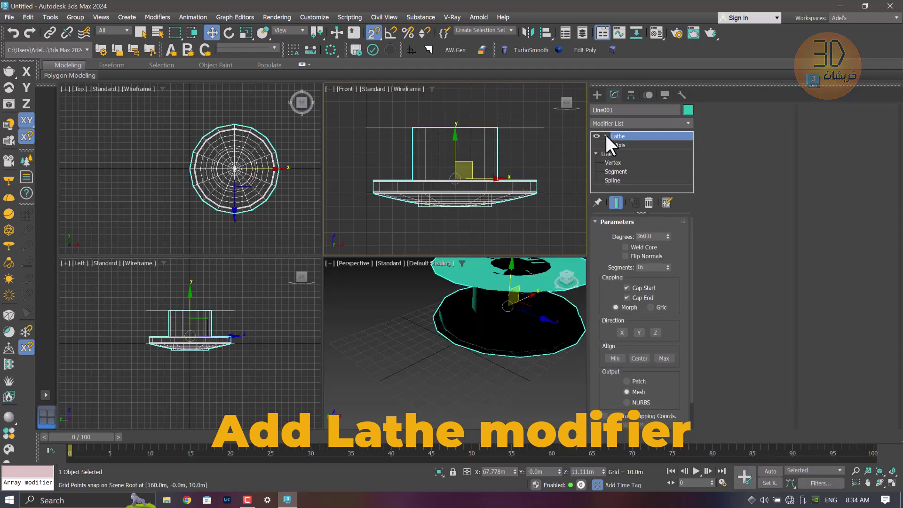
click(616, 145)
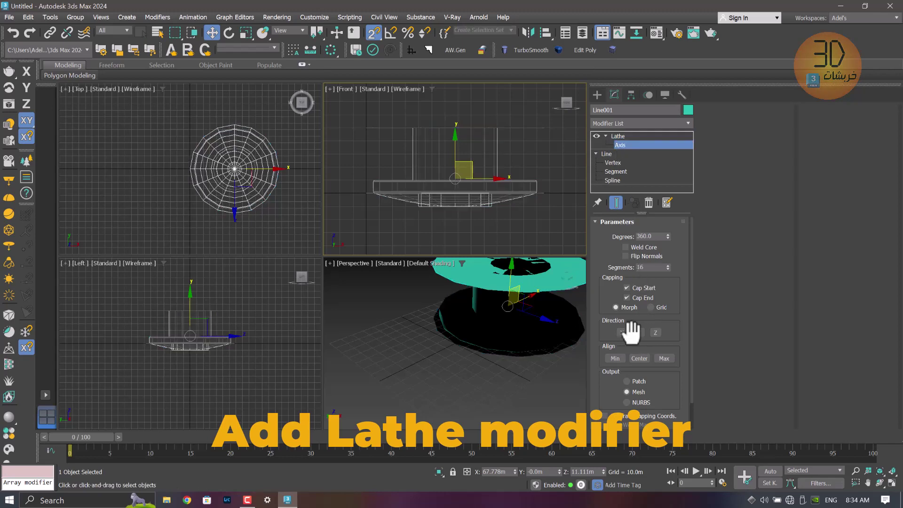
click(615, 358)
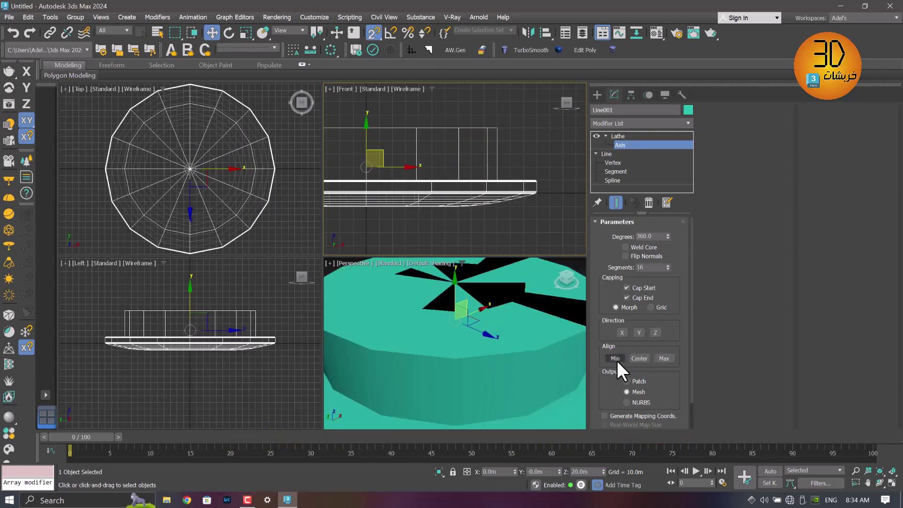
drag(469, 183, 491, 185)
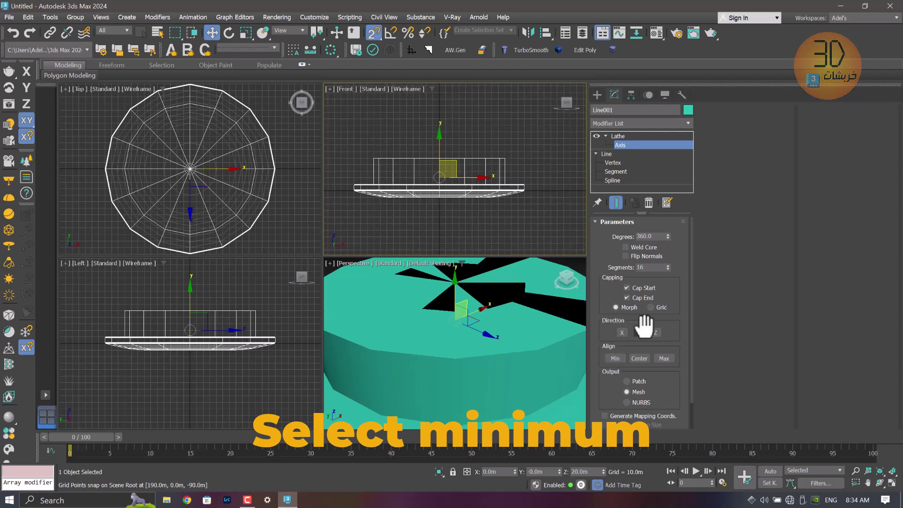
click(543, 327)
scroll(516, 325, down, 2)
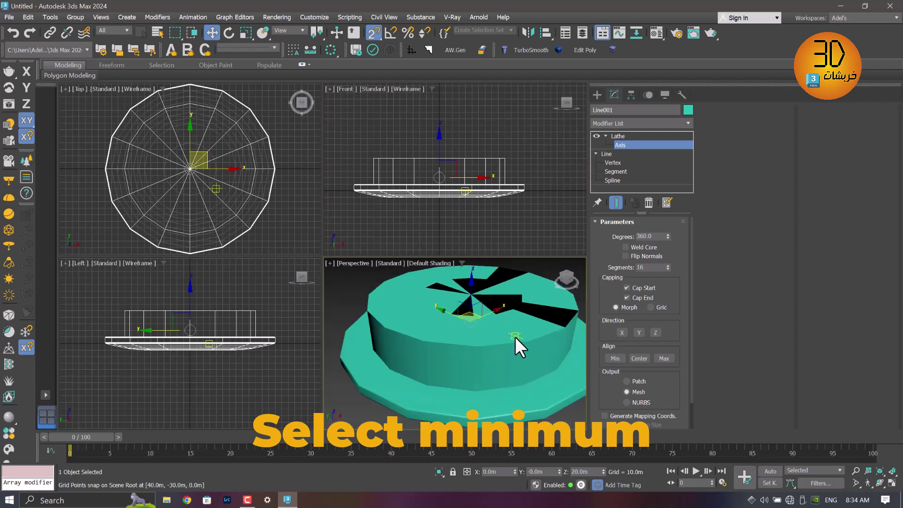
mouse_move(515, 337)
alt+middle_down()
mouse_move(528, 270)
mouse_move(527, 314)
mouse_move(524, 302)
alt+middle_up()
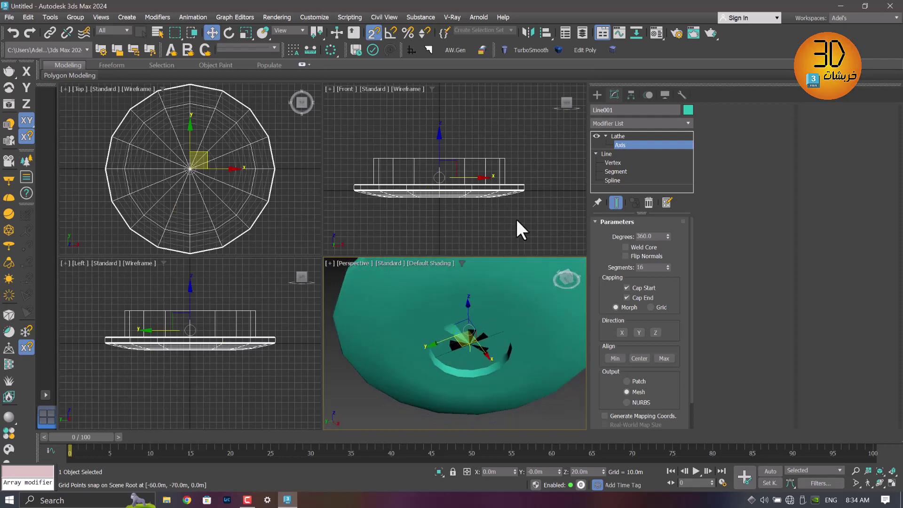
Turn off snapping and slide the two outer profile vertices along X
click(613, 162)
scroll(451, 212, up, 3)
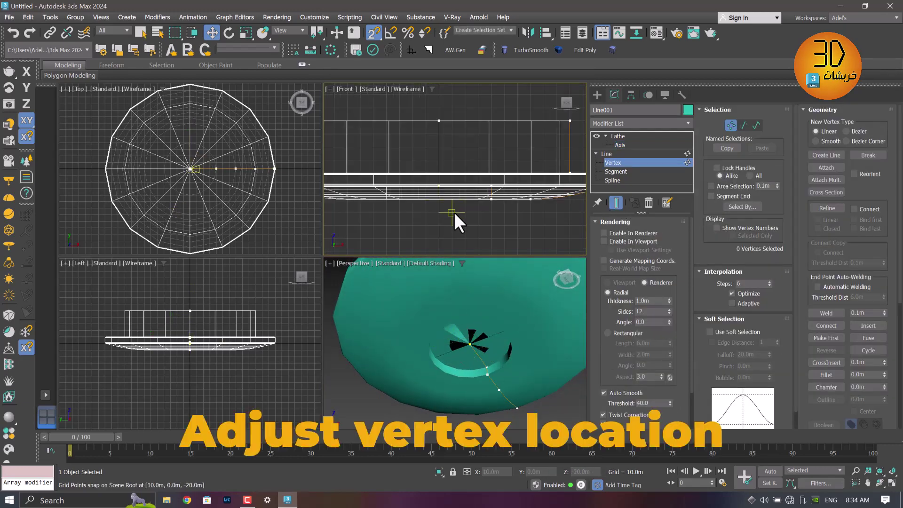
middle_drag(463, 216, 464, 207)
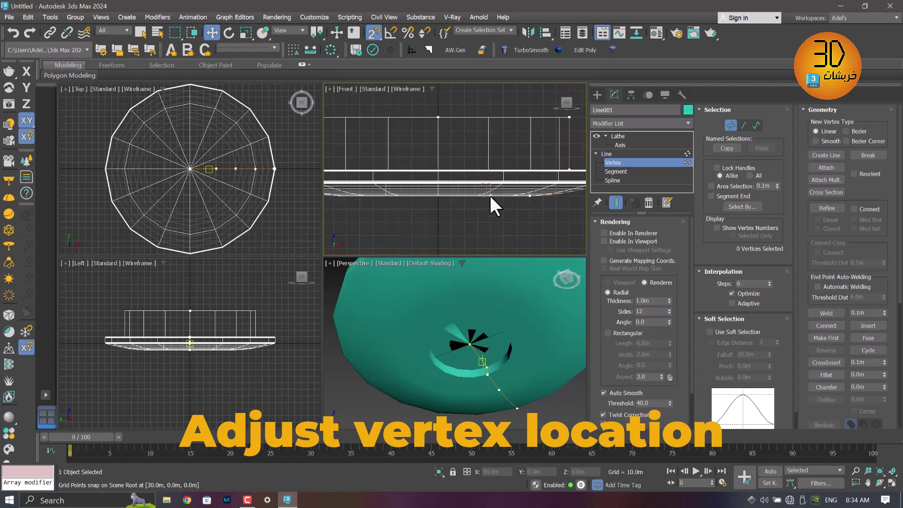
drag(495, 209, 497, 207)
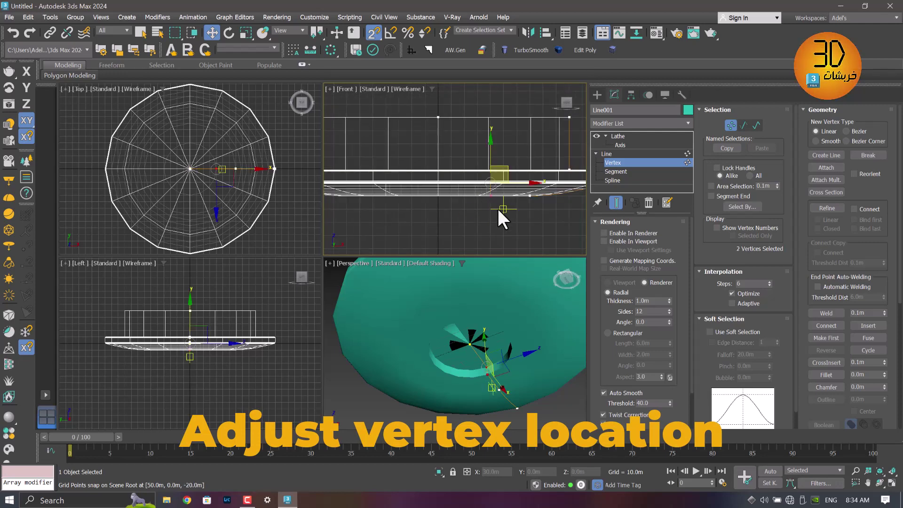
click(373, 35)
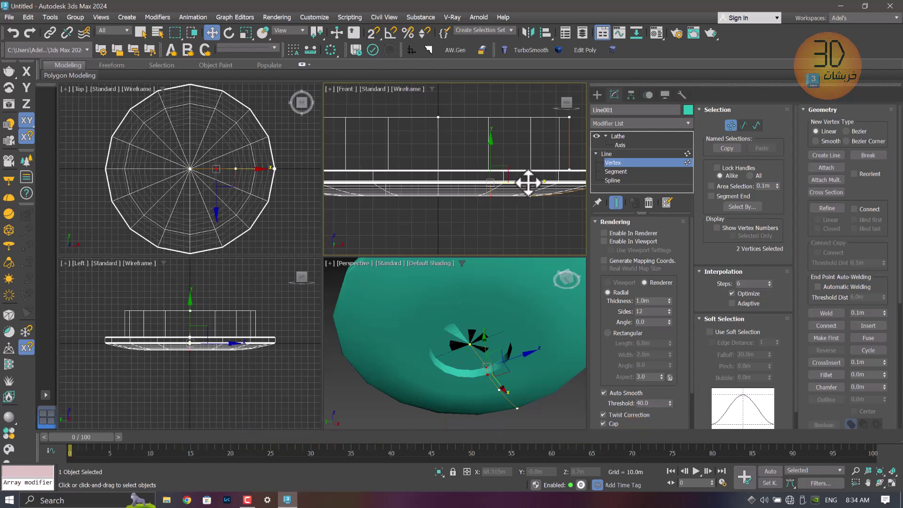
drag(528, 183, 542, 181)
Move the Lathe axis left to open a hollow centre in the fixture
scroll(492, 186, down, 3)
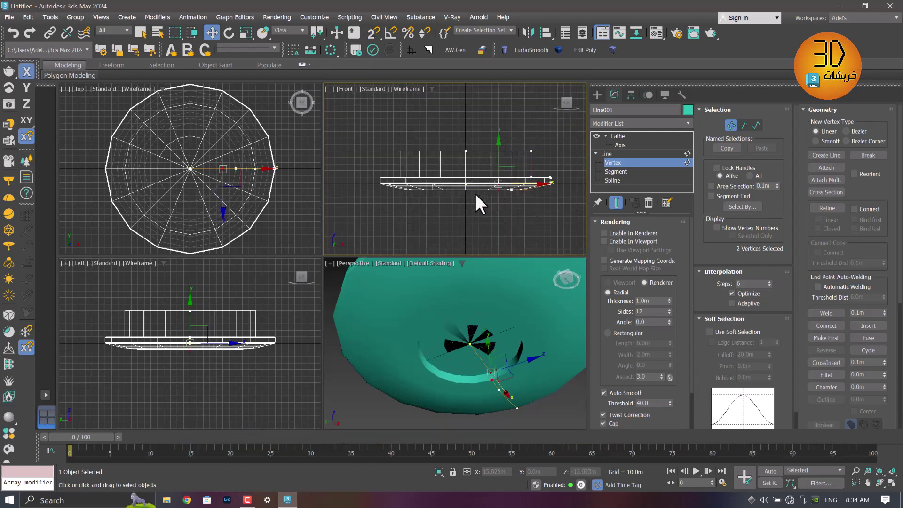
scroll(457, 185, up, 2)
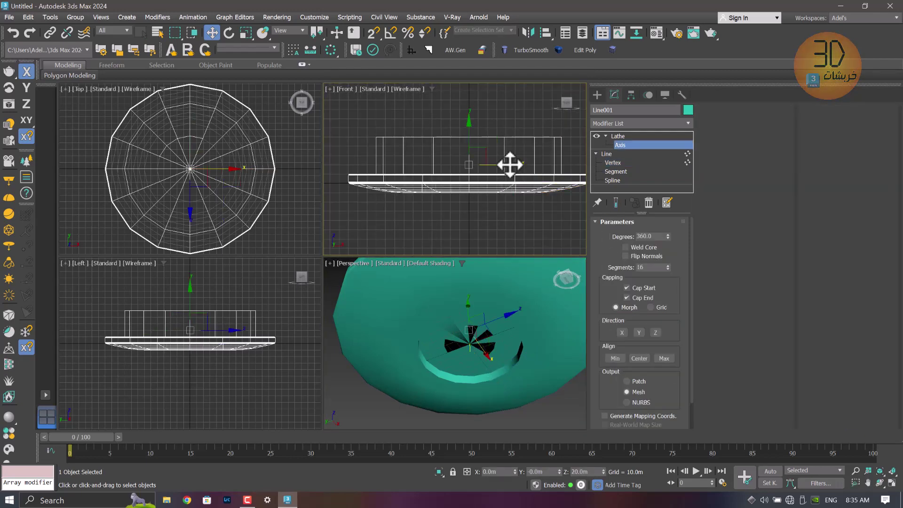
drag(508, 164, 465, 169)
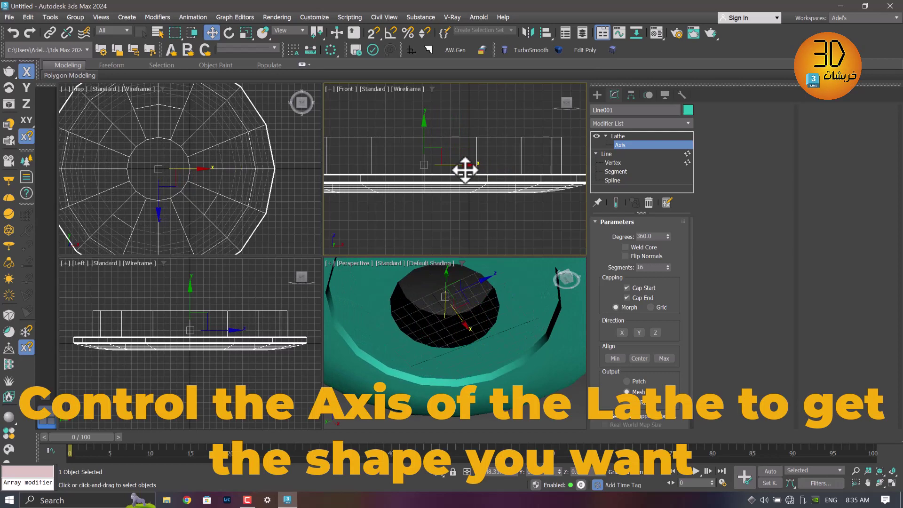
Raise the Lathe Segments value from 16 to 57 to smooth the round edges
scroll(494, 201, down, 2)
scroll(496, 209, down, 2)
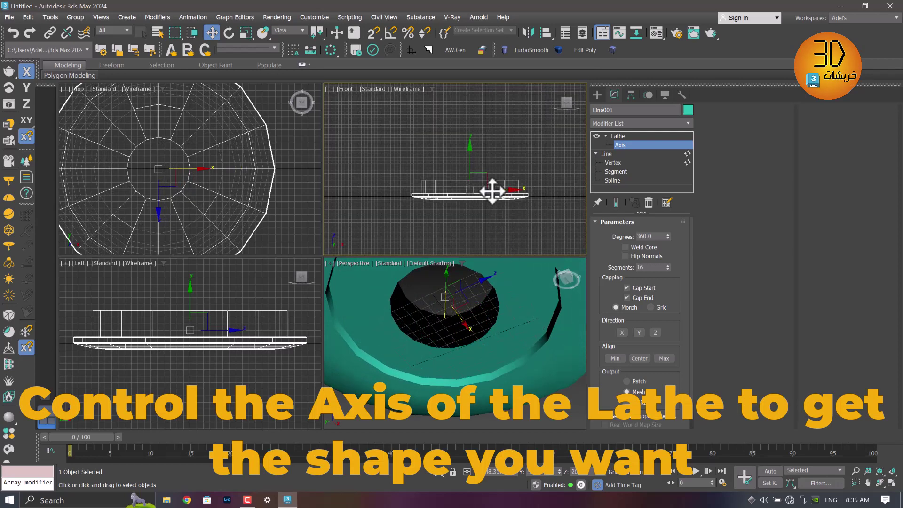
scroll(517, 360, down, 3)
alt+middle_drag(503, 353, 500, 369)
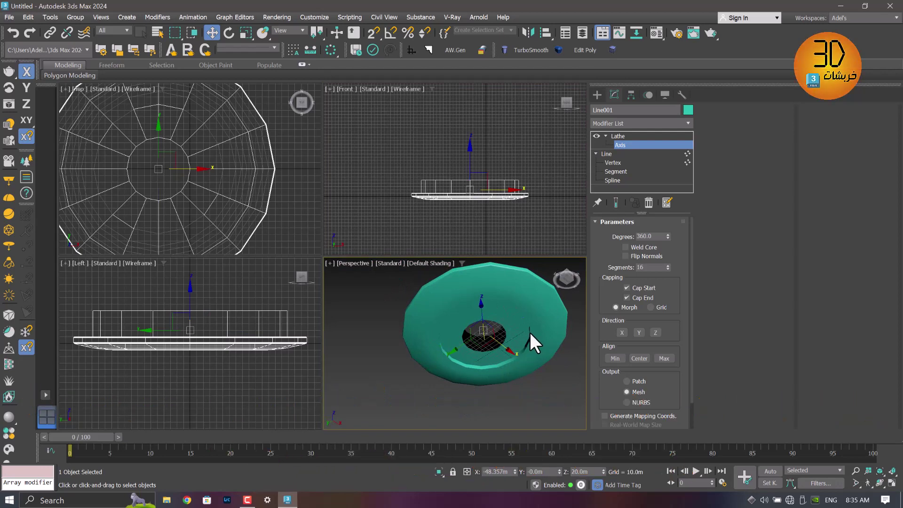
mouse_move(530, 332)
alt+middle_down()
mouse_move(544, 335)
mouse_move(509, 359)
mouse_move(508, 374)
mouse_move(523, 321)
mouse_move(516, 355)
alt+middle_up()
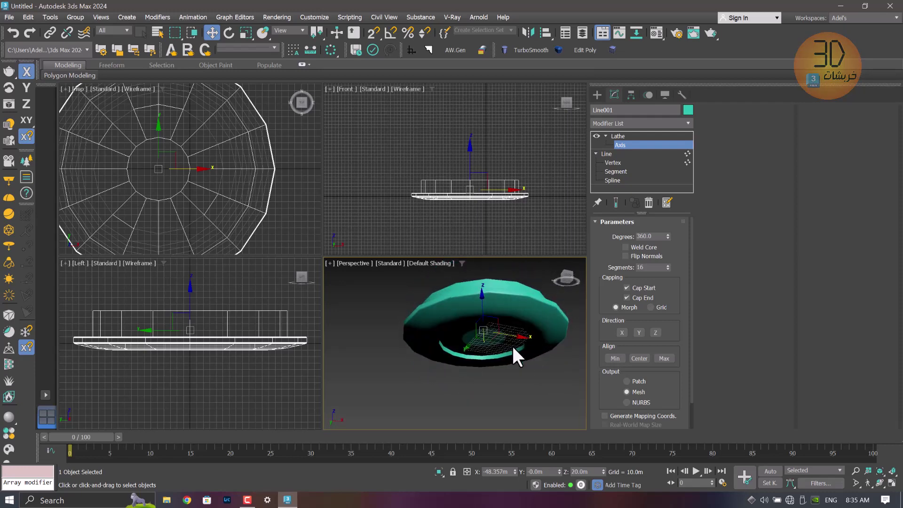
click(668, 265)
click(667, 265)
click(668, 265)
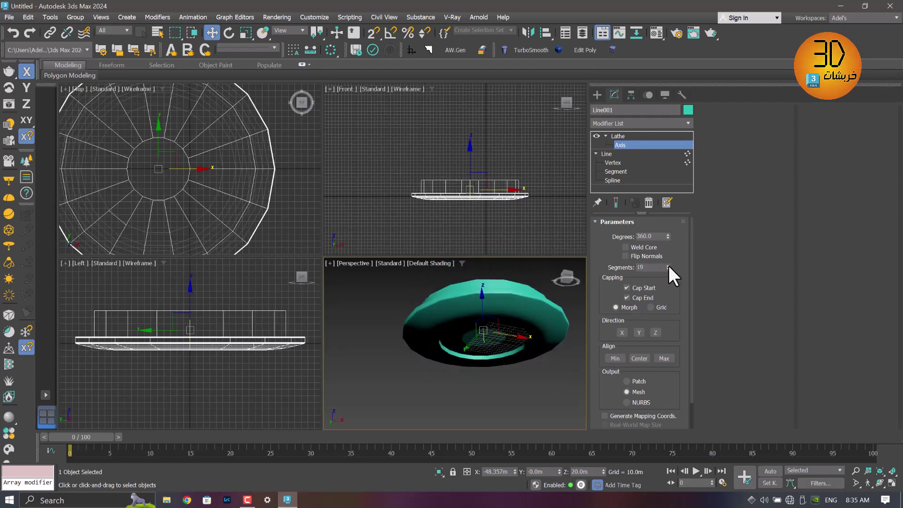
click(668, 265)
click(667, 265)
click(668, 265)
click(668, 265)
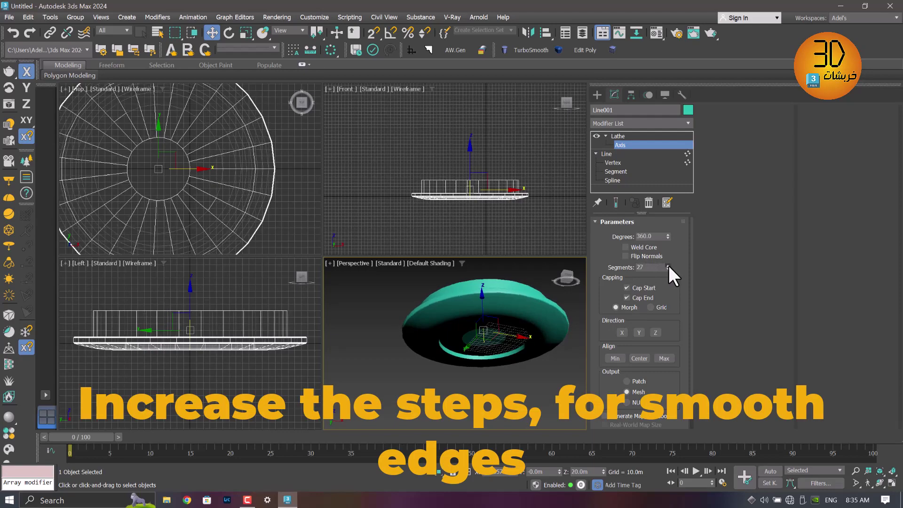
click(668, 266)
click(668, 265)
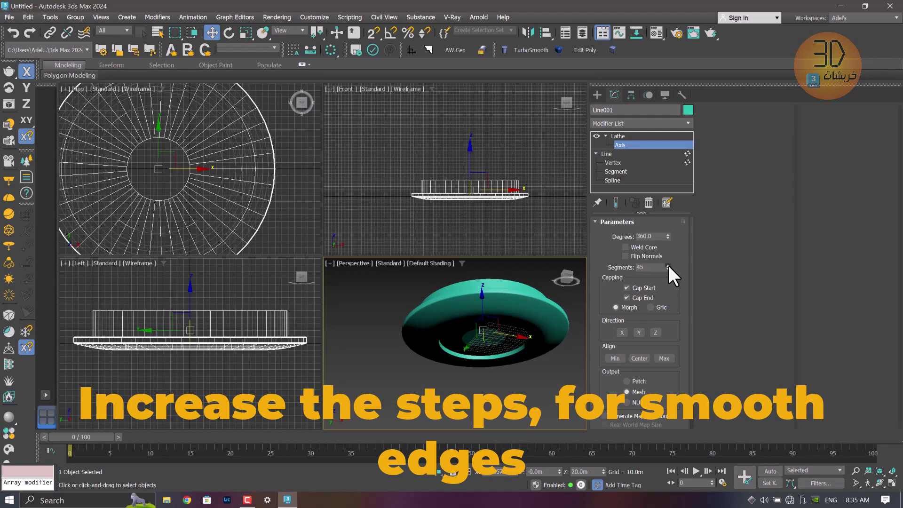
click(668, 265)
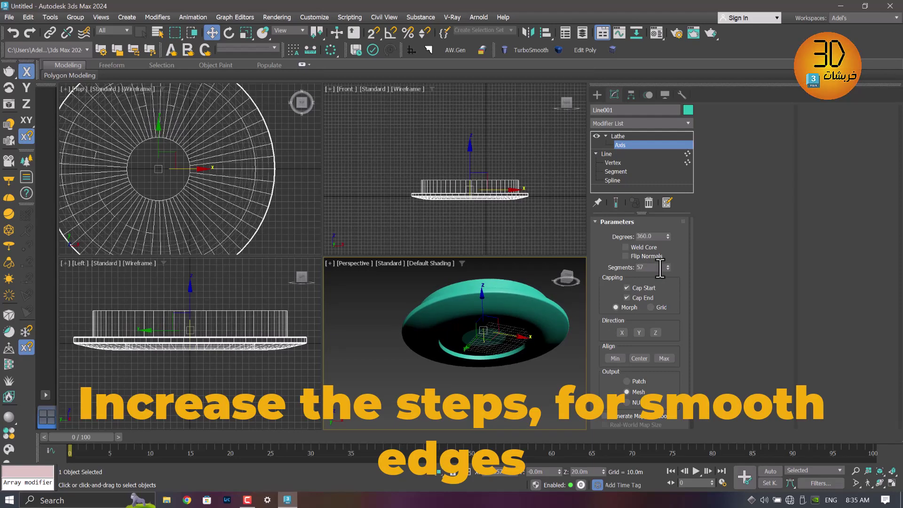
alt+middle_drag(521, 306, 517, 348)
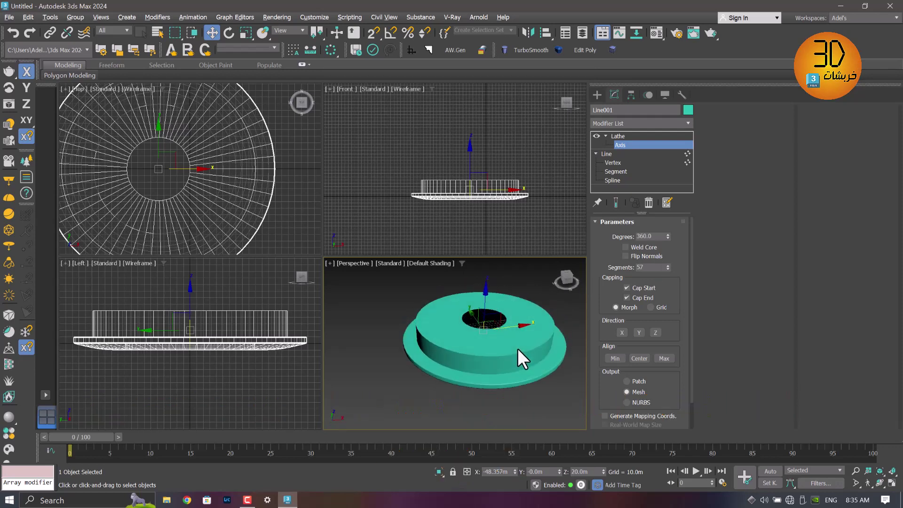
Add an Edit Poly modifier and delete the fixture's top ring of polygons
click(621, 136)
text(ed)
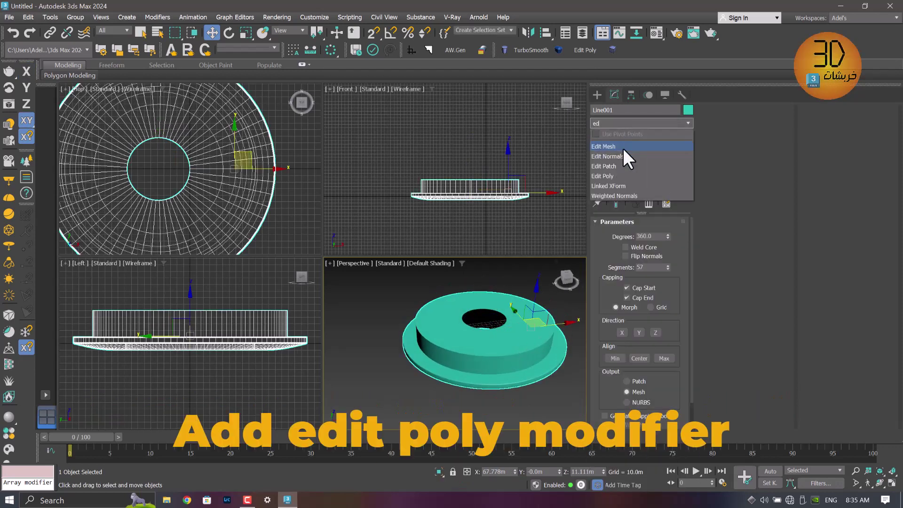
click(610, 176)
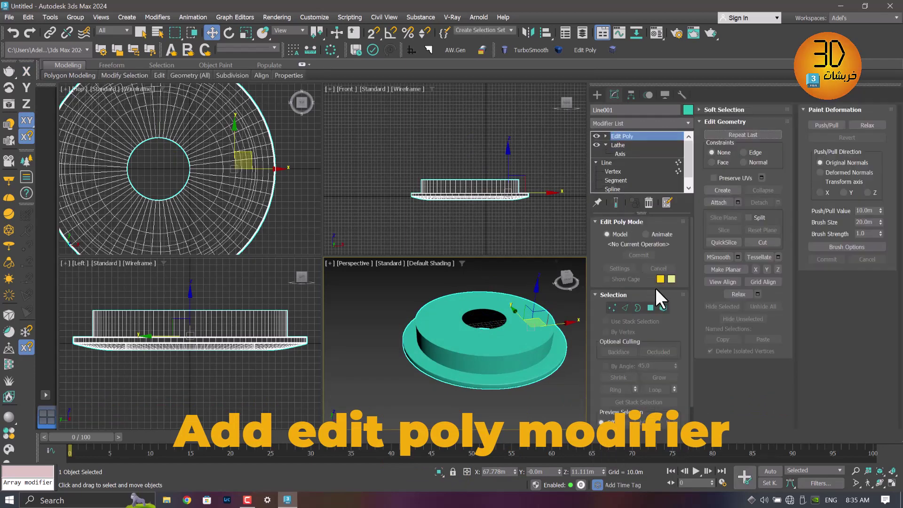
click(651, 307)
click(518, 334)
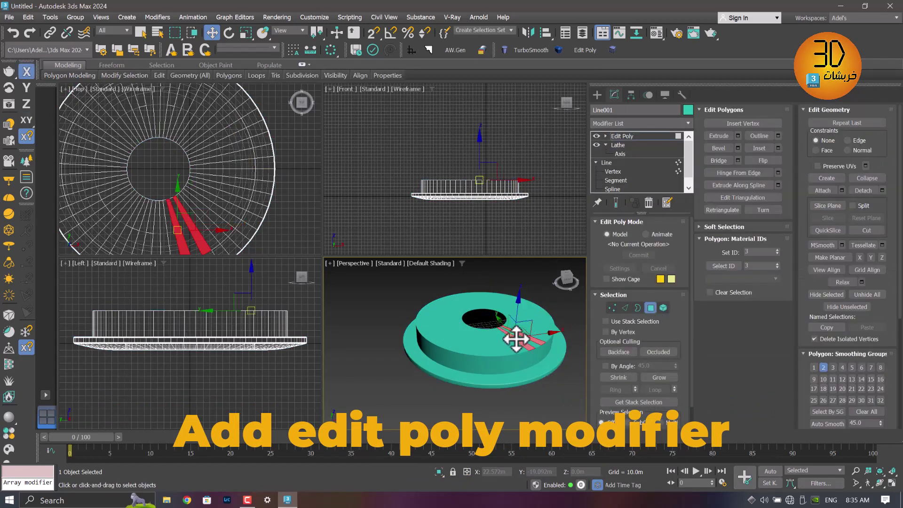
shift+click(513, 343)
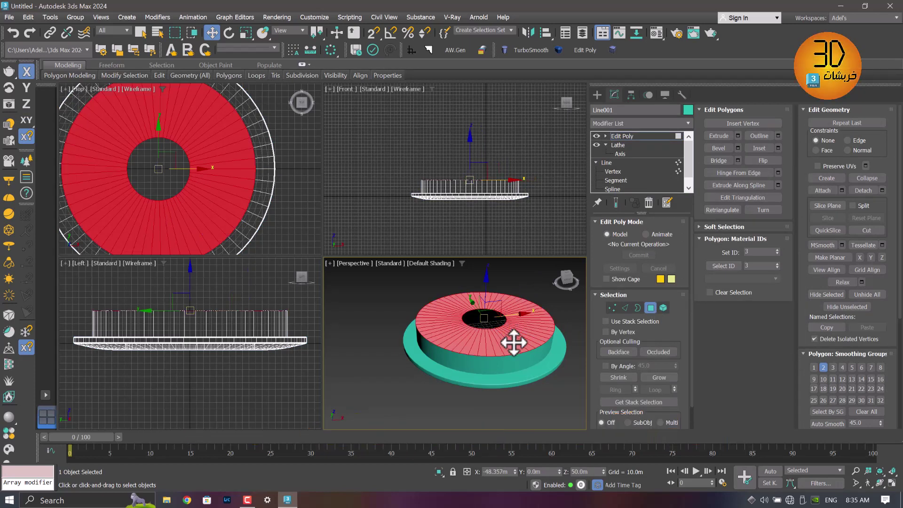
key(Delete)
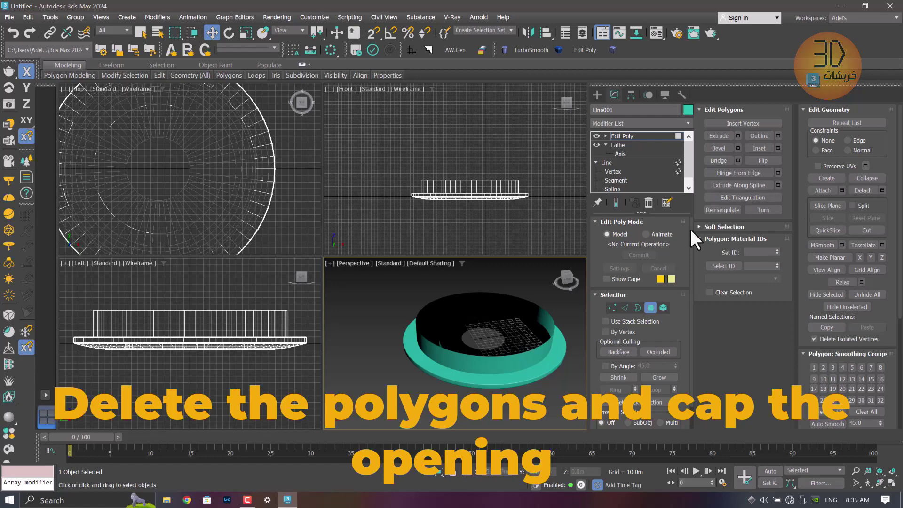
Cap the top opening's border with a new face
click(637, 311)
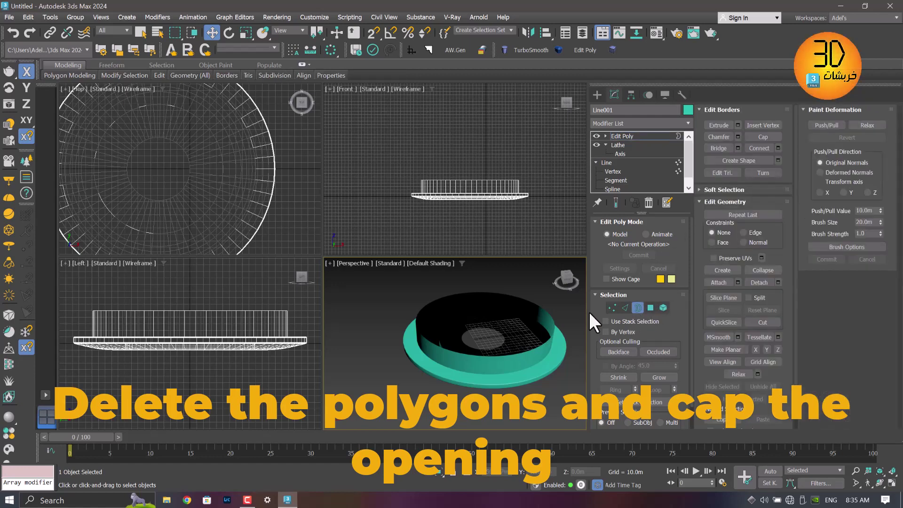
click(554, 326)
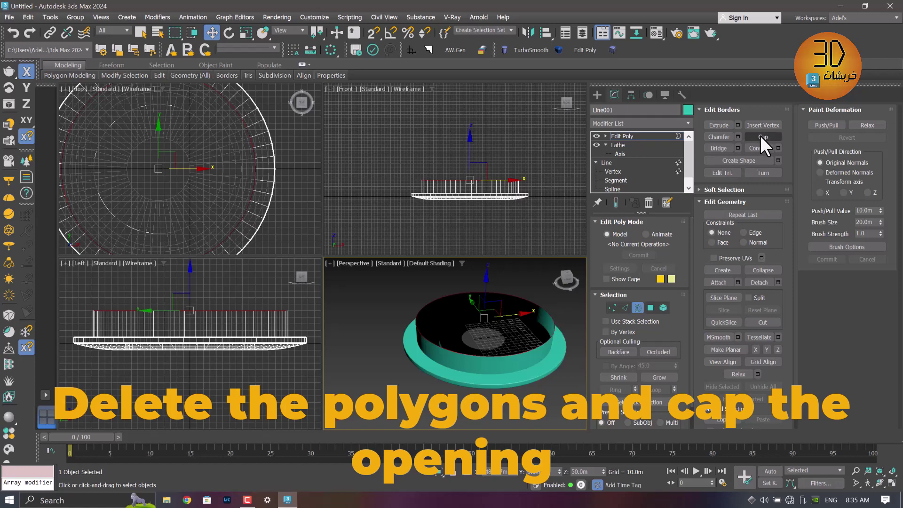
click(771, 136)
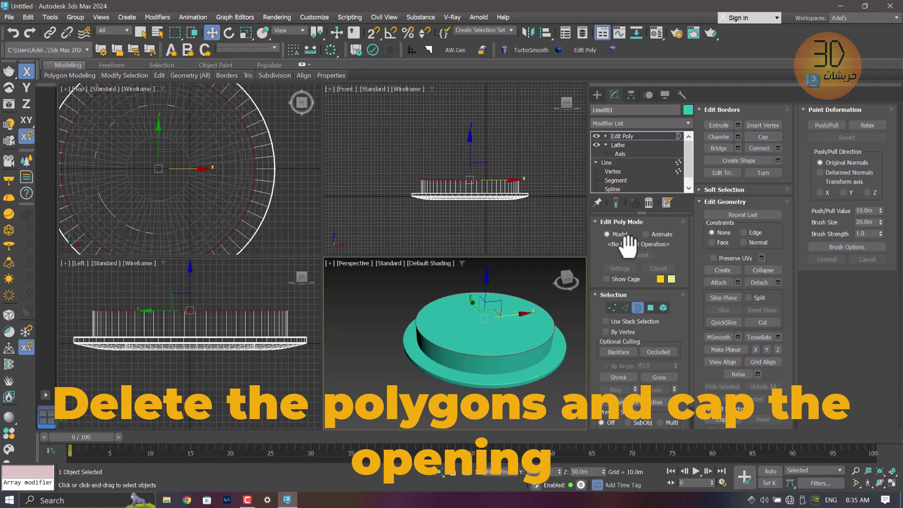
alt+middle_drag(543, 362, 541, 306)
click(518, 315)
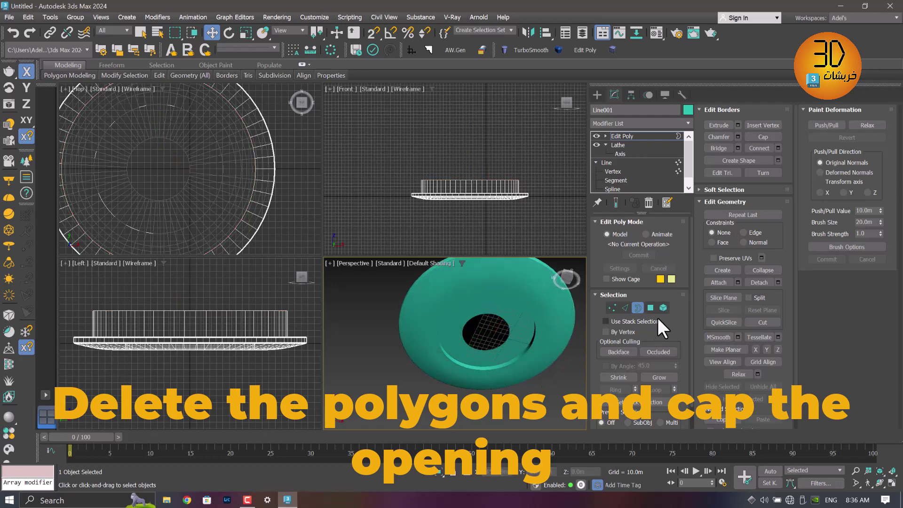
Delete the ring of polygons around the bottom opening
click(650, 307)
click(526, 329)
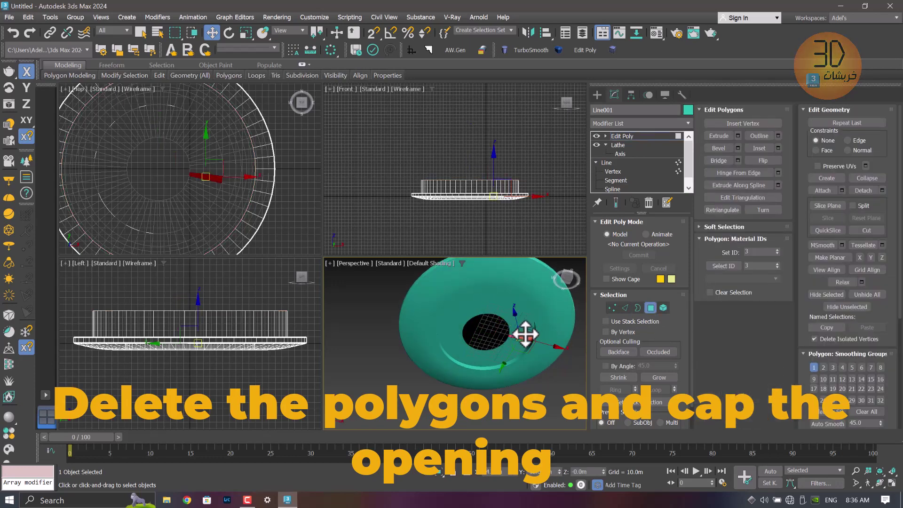
shift+click(525, 333)
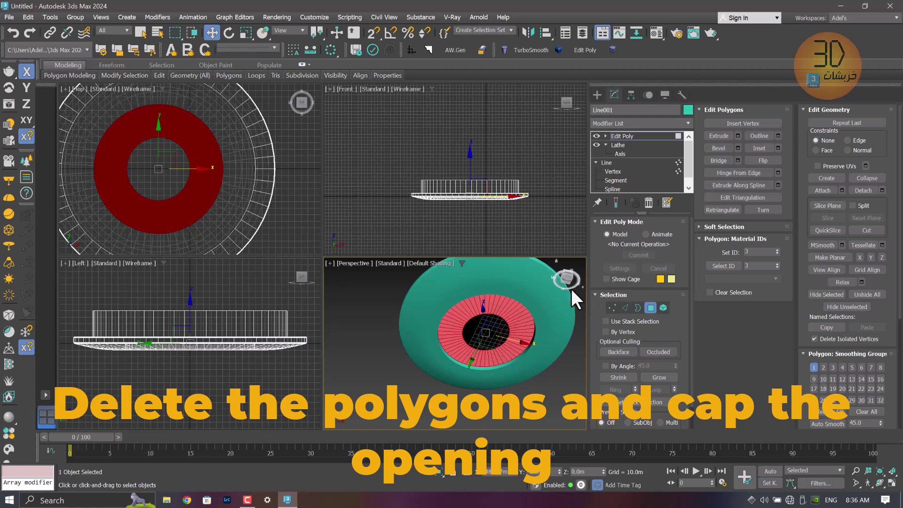
key(Delete)
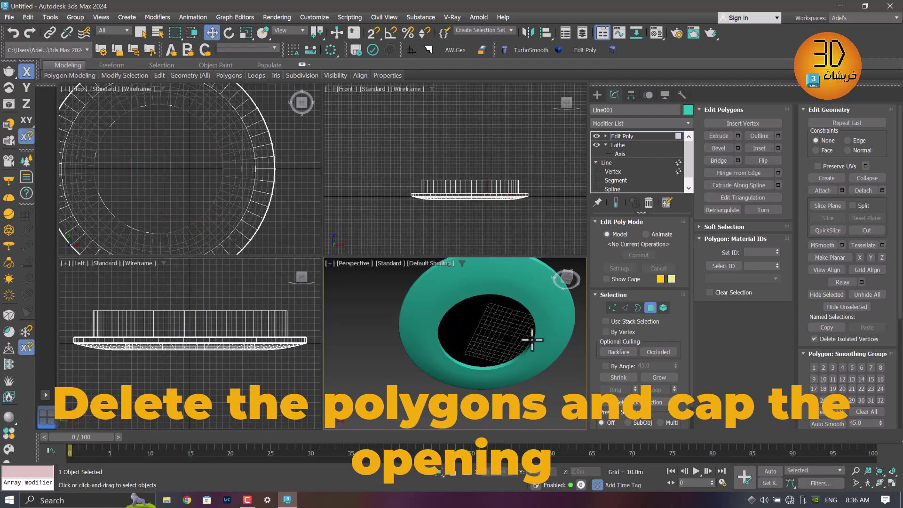
alt+middle_drag(519, 352, 518, 360)
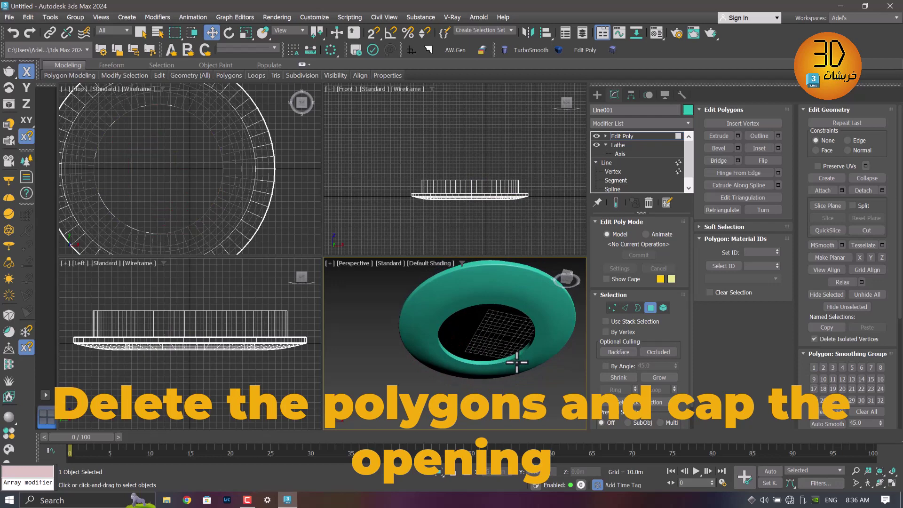
Cap the central hole's border with a single polygon and select that cap
click(638, 307)
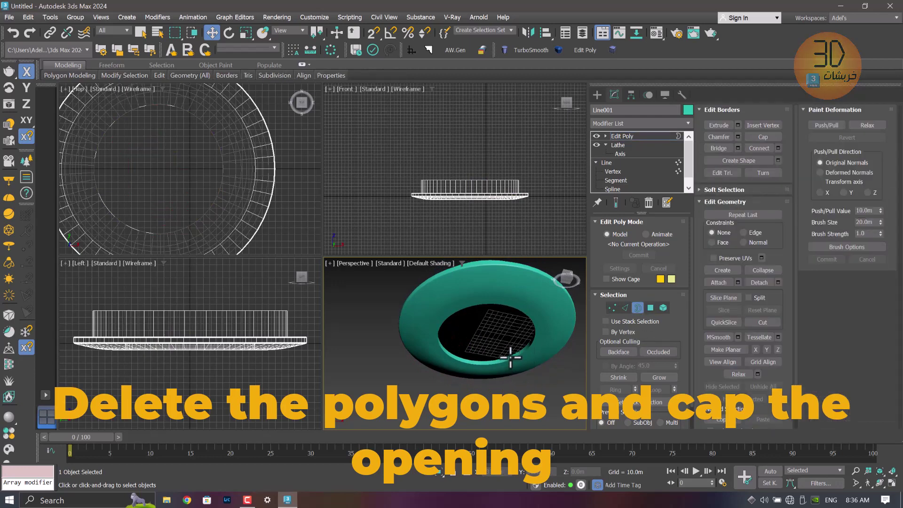
click(510, 358)
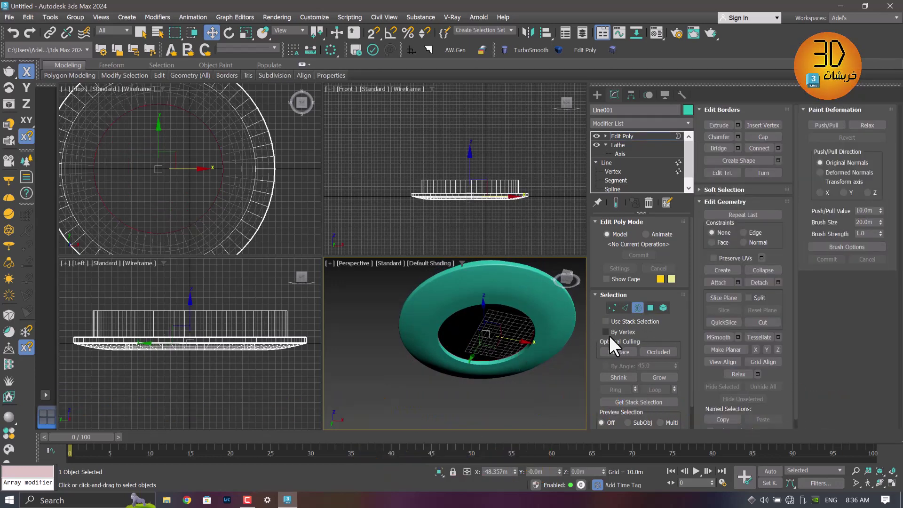
click(753, 139)
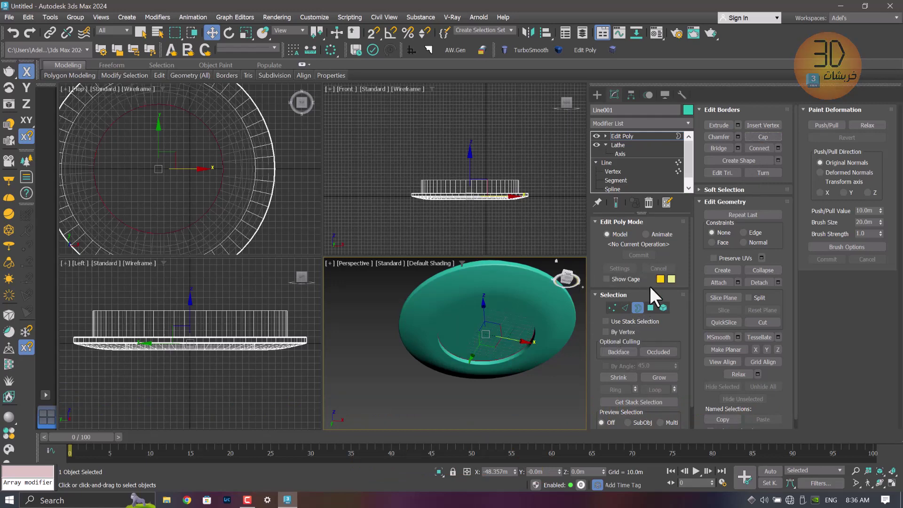
click(650, 308)
click(505, 338)
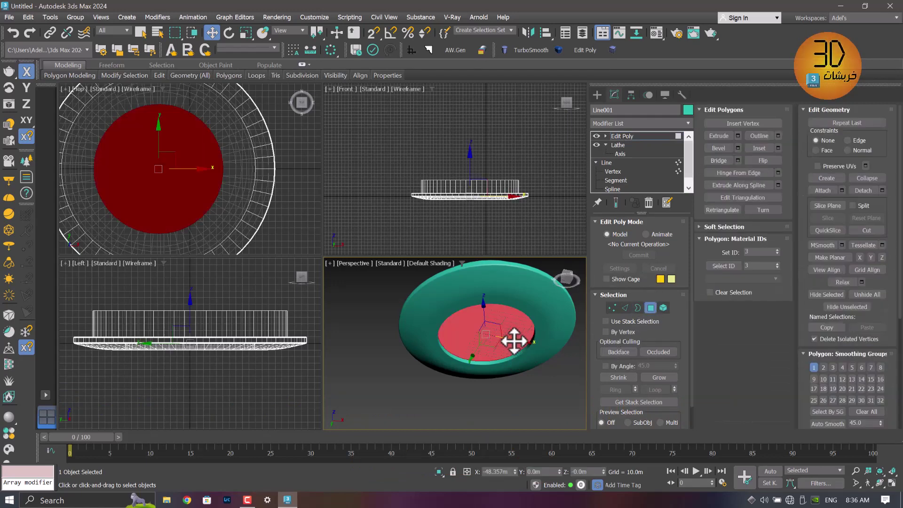
Detach the cap polygon as its own Editable Poly object, then select the new disc
alt+middle_drag(516, 338, 503, 318)
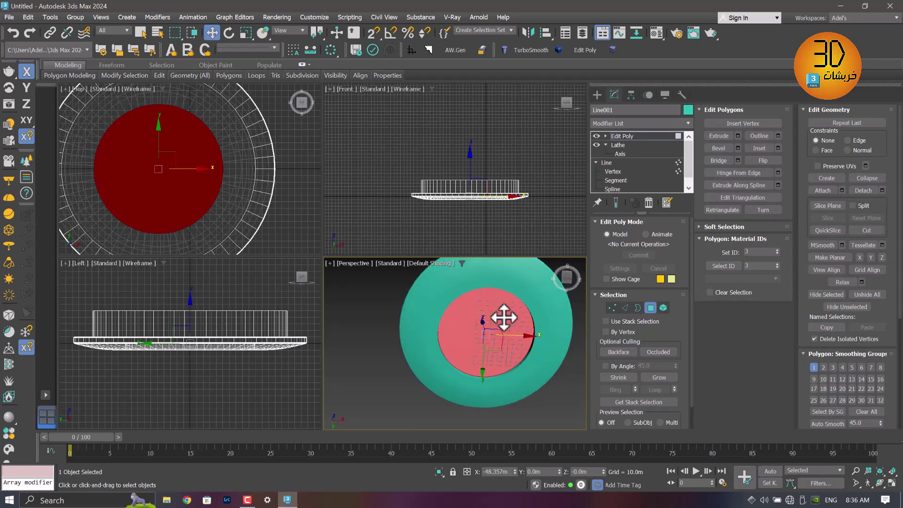
click(866, 190)
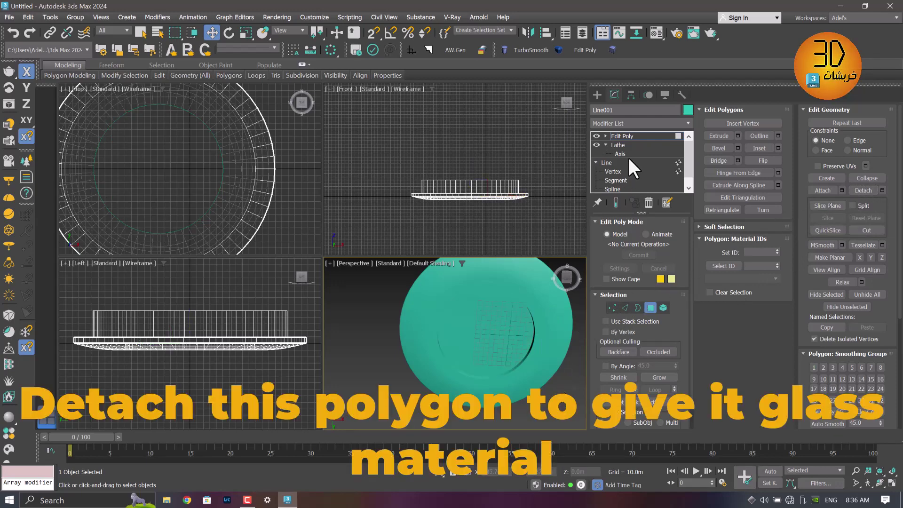
click(631, 138)
click(574, 388)
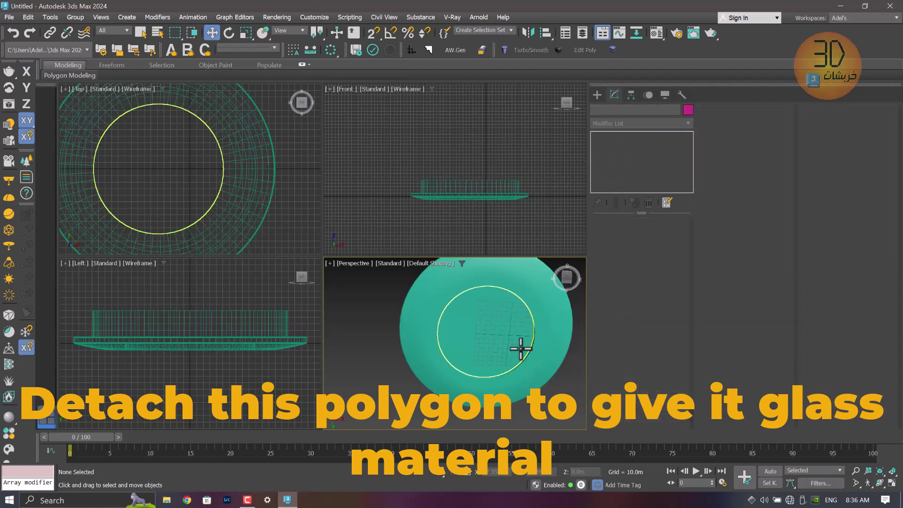
click(520, 347)
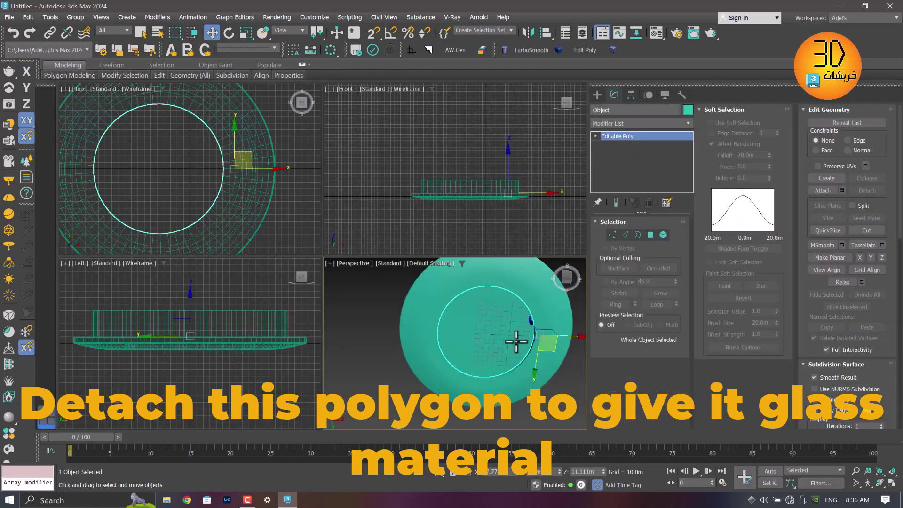
Use Affect Pivot Only and Center to Object to centre the disc's pivot
click(630, 95)
click(628, 162)
click(631, 219)
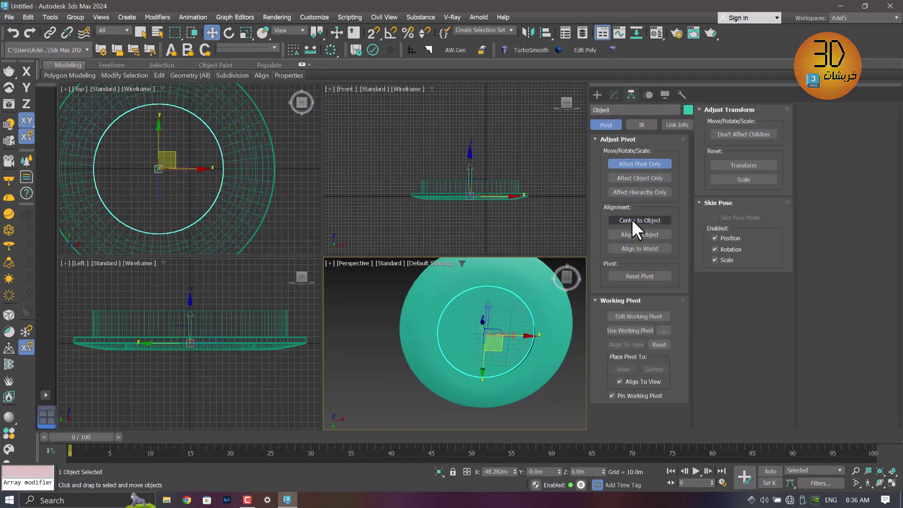
click(528, 224)
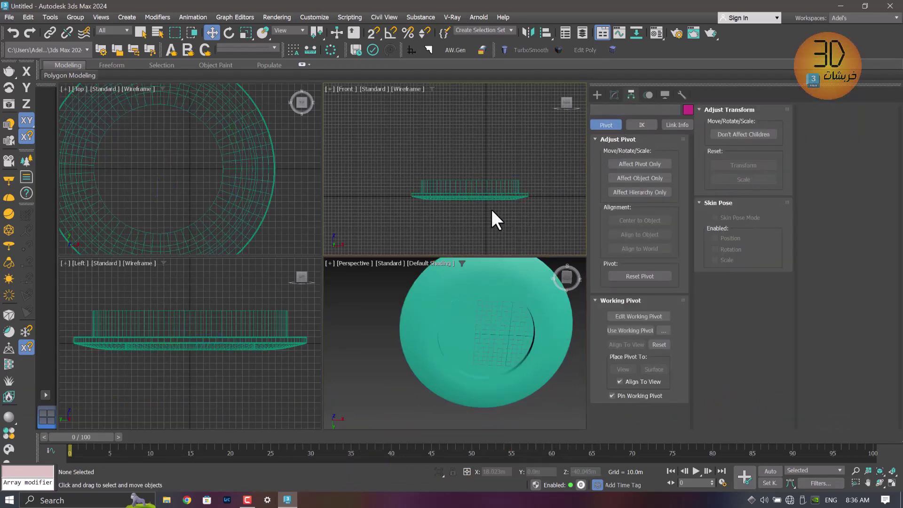
click(520, 332)
click(560, 332)
click(523, 333)
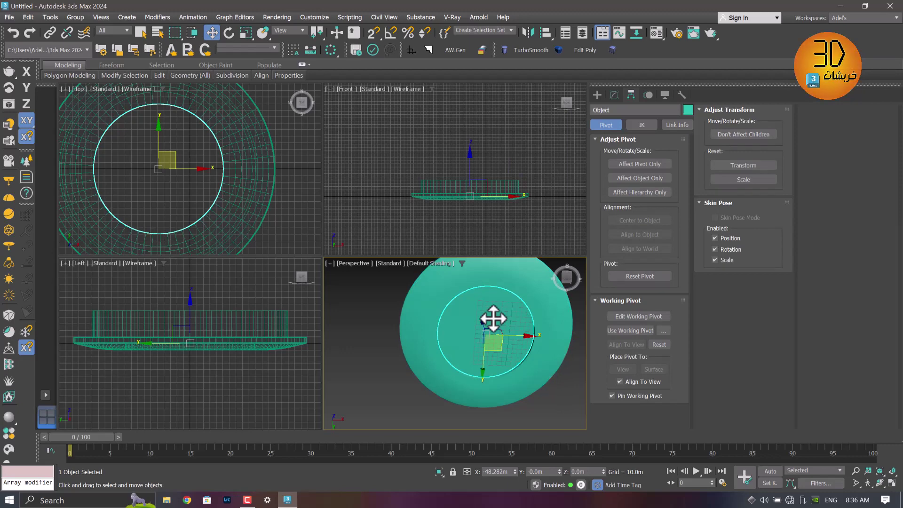
click(614, 94)
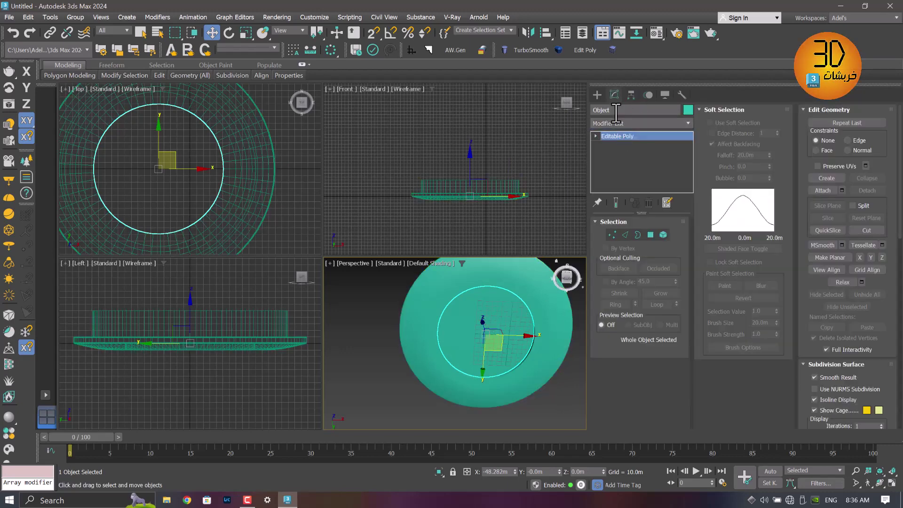
Add a Shell modifier with 3.05m inner and 1.0m outer amounts to the disc, renaming it Glass
click(617, 123)
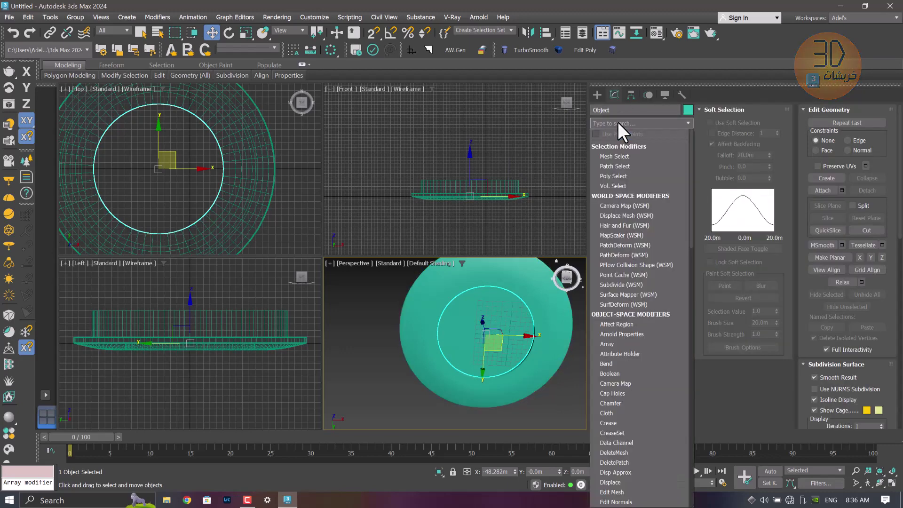
text(sh)
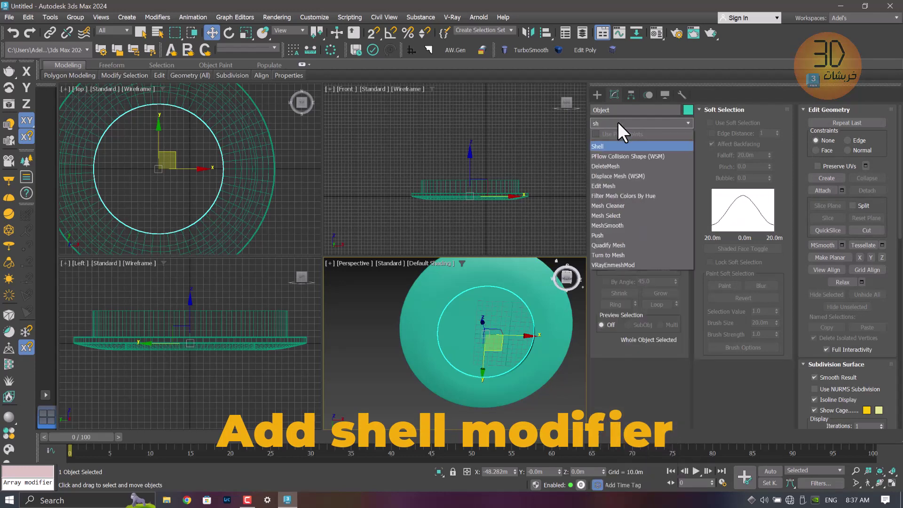
key(Return)
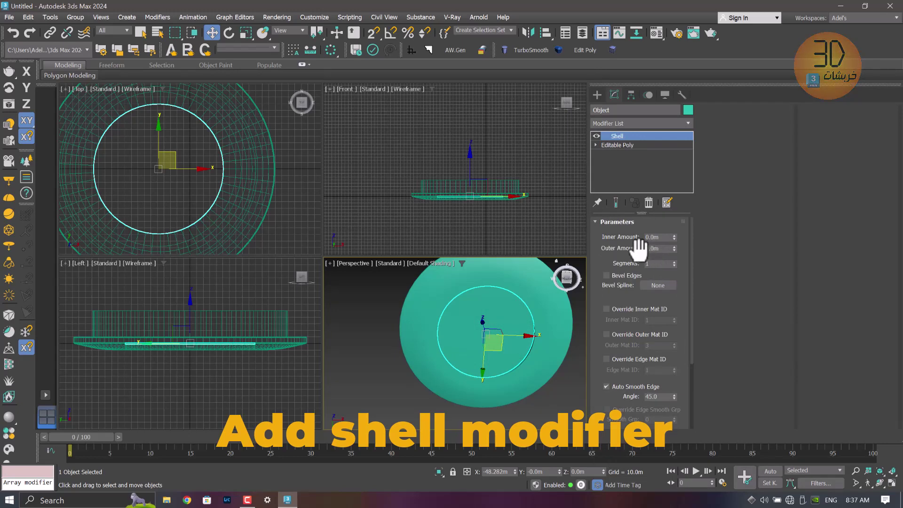
scroll(465, 206, up, 2)
scroll(466, 206, up, 2)
middle_drag(475, 193, 478, 192)
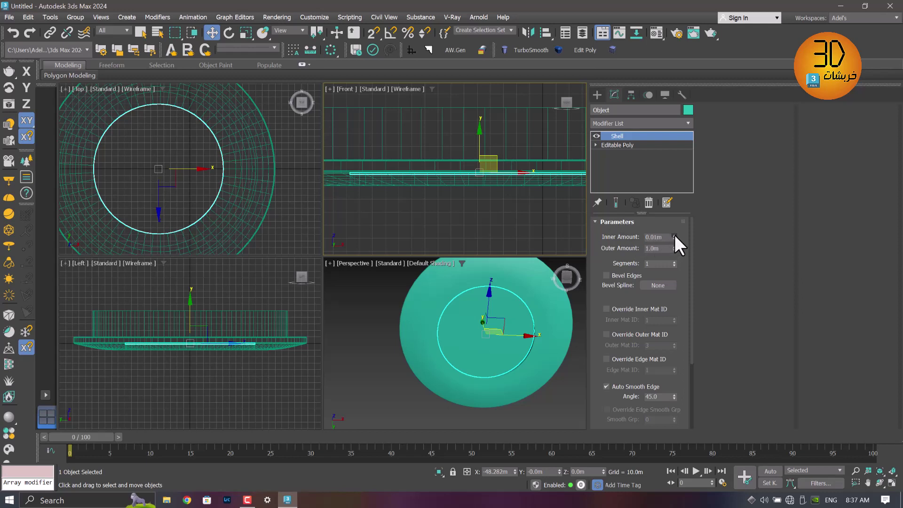
drag(674, 235, 678, 128)
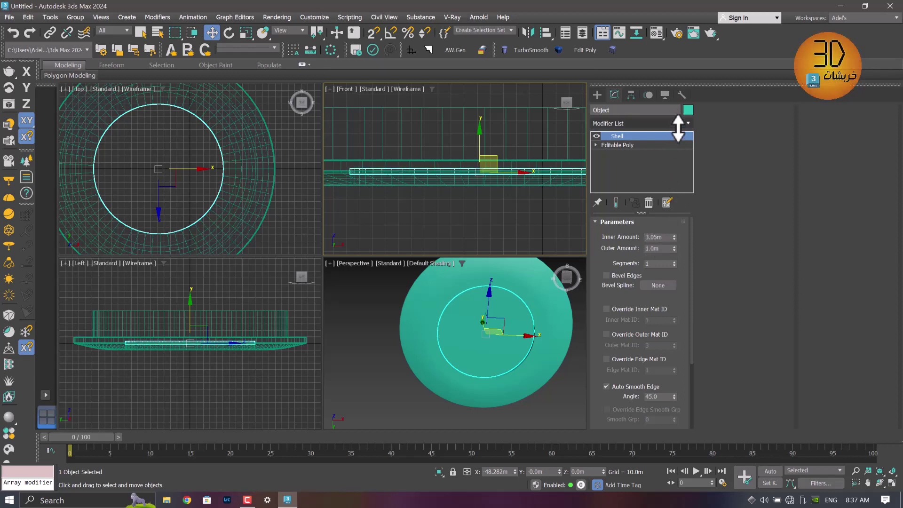
text(Glass)
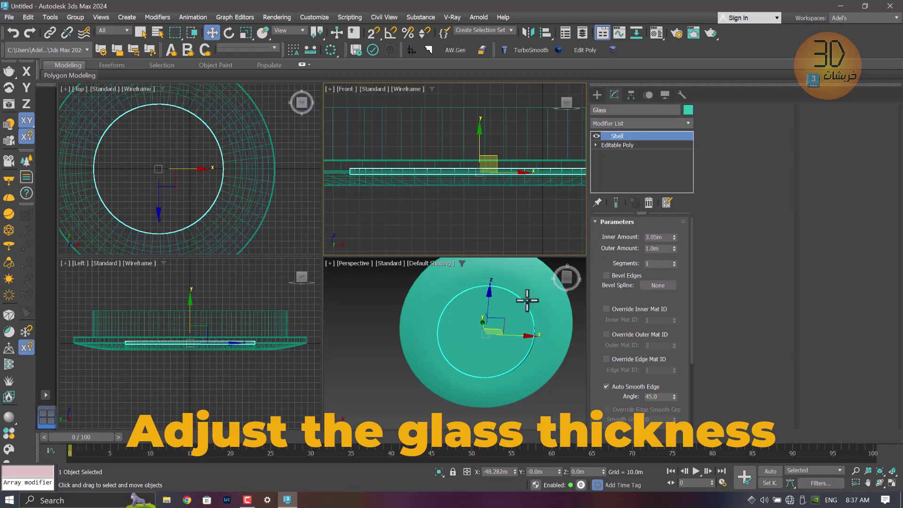
text(m)
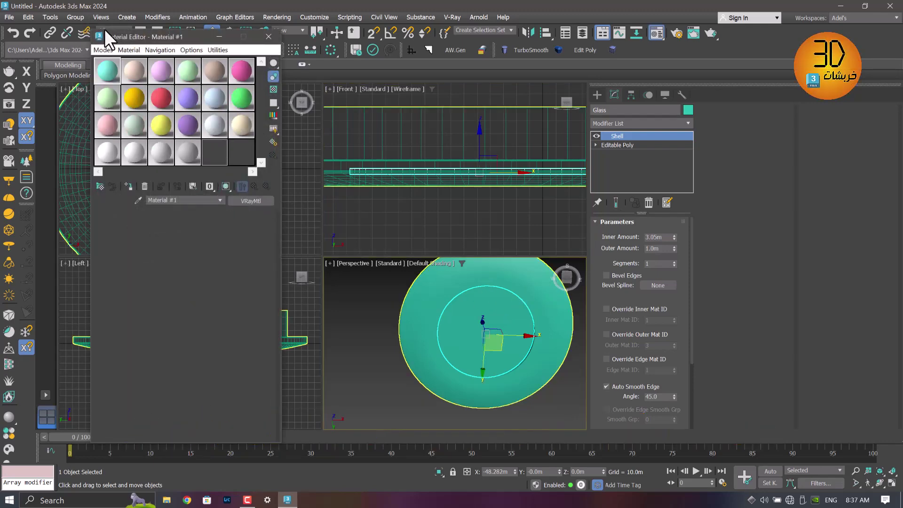
Give Material #1 black diffuse and white reflection and refraction, then apply it to the Glass disc
drag(132, 39, 645, 57)
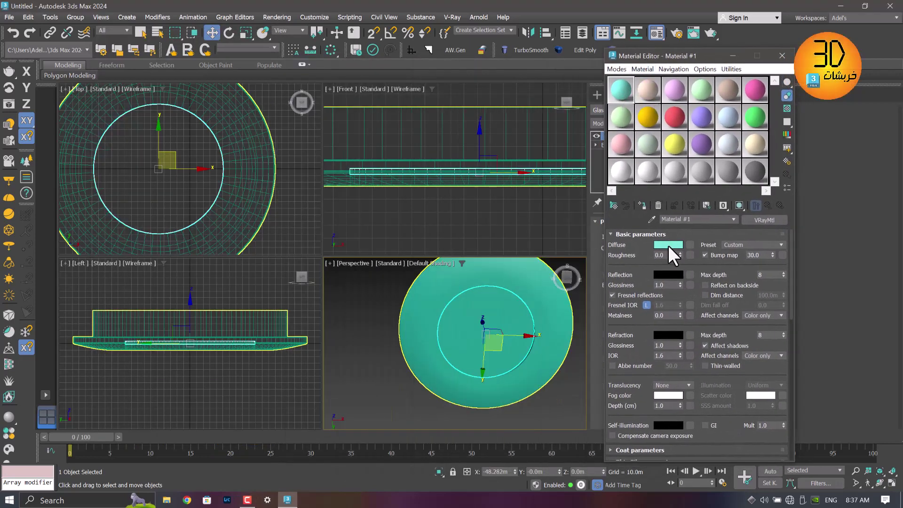
click(667, 244)
mouse_move(495, 160)
mouse_down()
mouse_move(494, 212)
mouse_move(517, 199)
mouse_up()
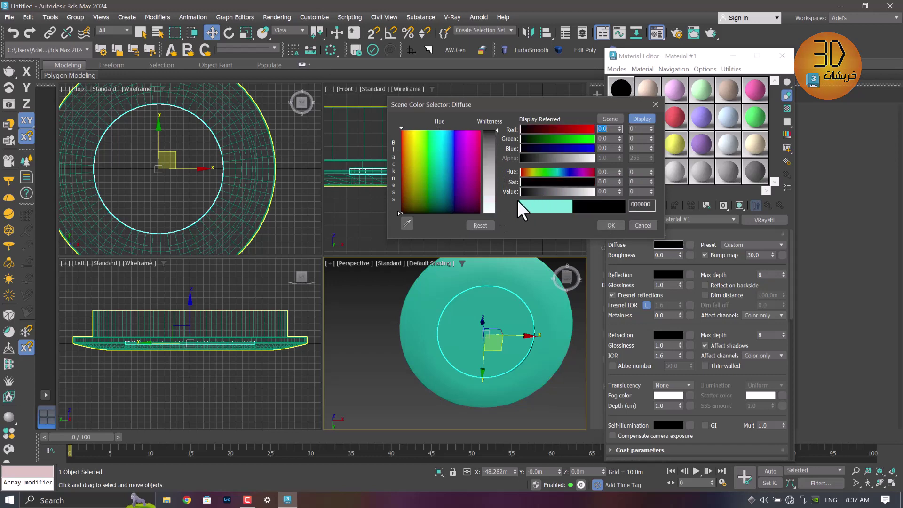
click(610, 225)
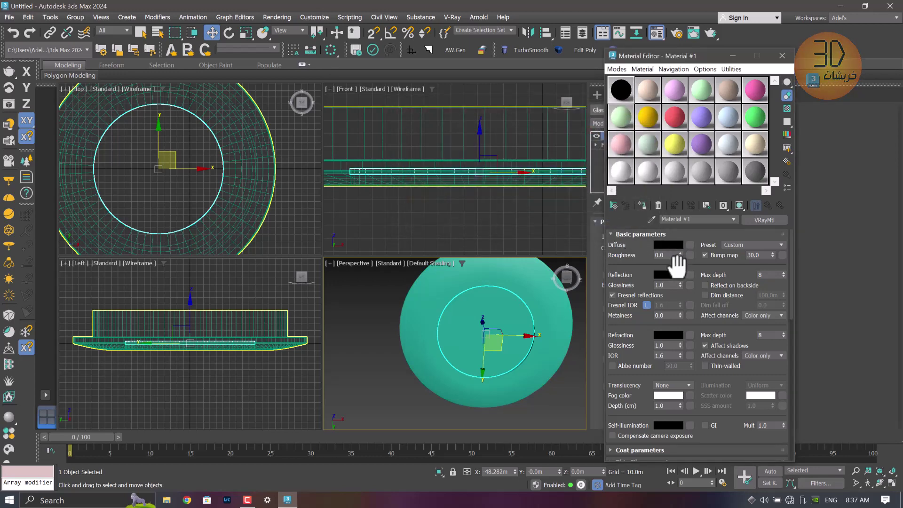
click(668, 274)
drag(582, 220, 599, 221)
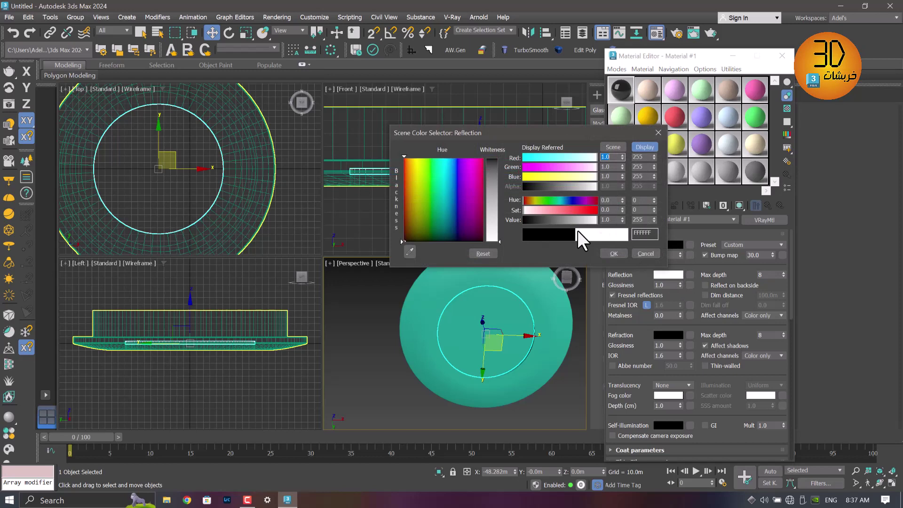
click(631, 255)
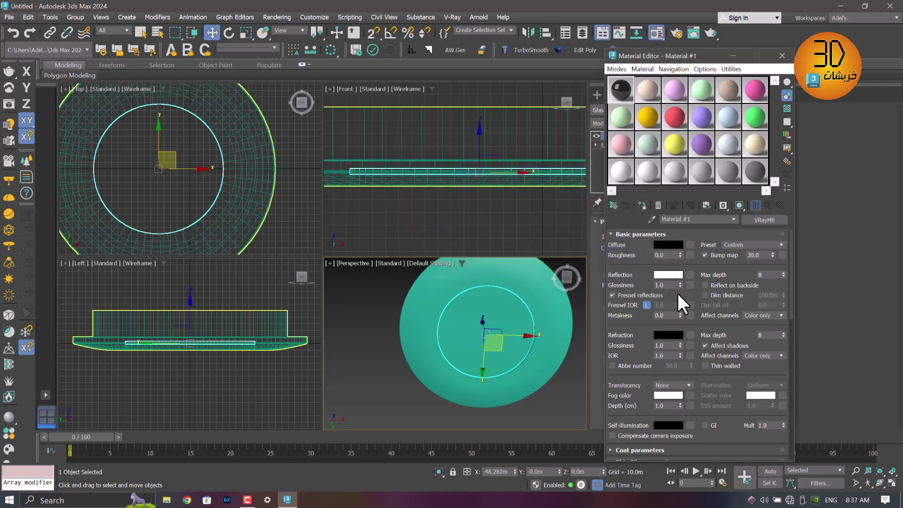
click(671, 332)
drag(596, 280, 607, 281)
click(612, 311)
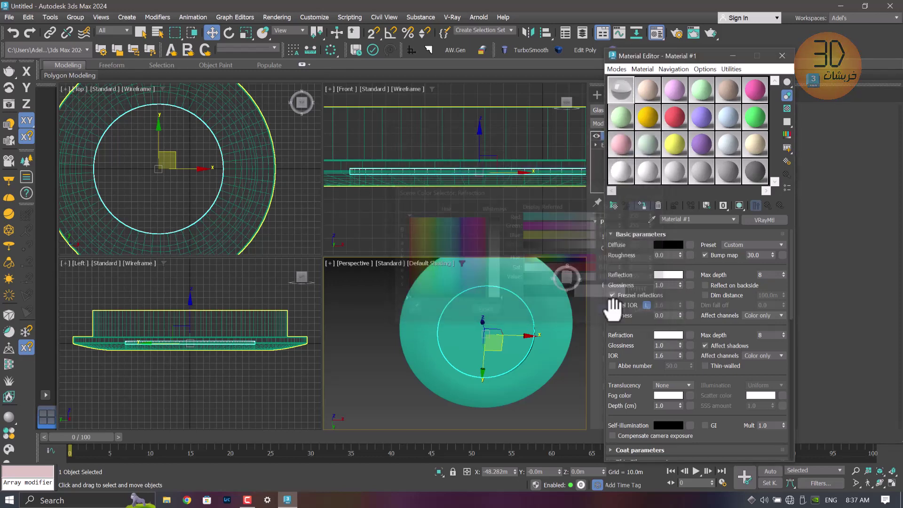
drag(622, 89, 508, 307)
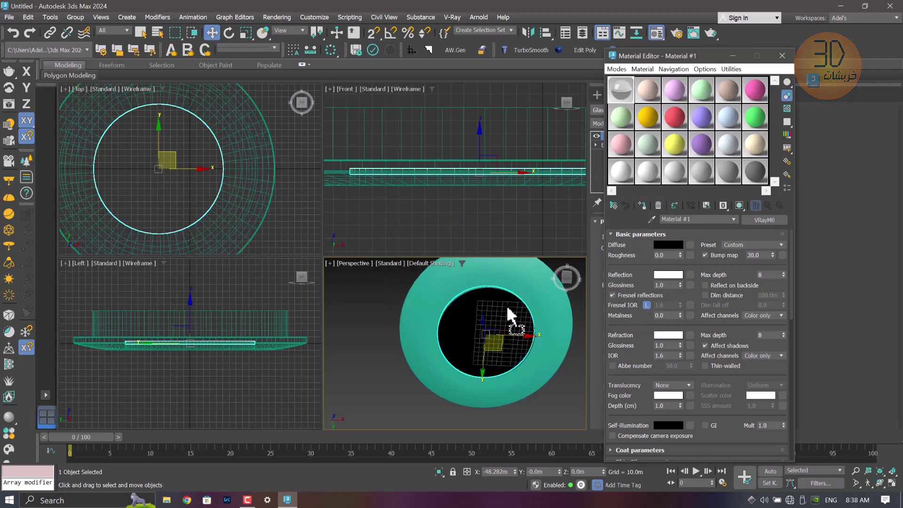
Give a second material a warm orange diffuse and apply it to the dish frame
click(653, 87)
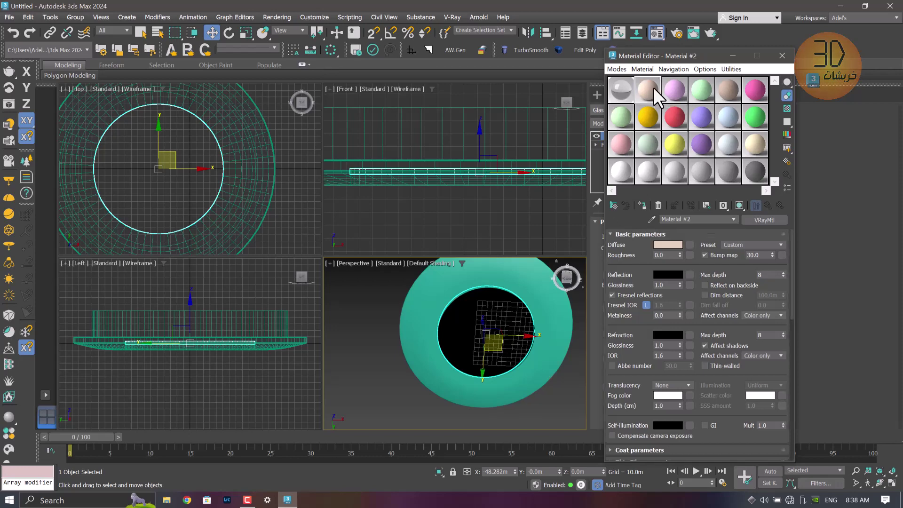
click(664, 245)
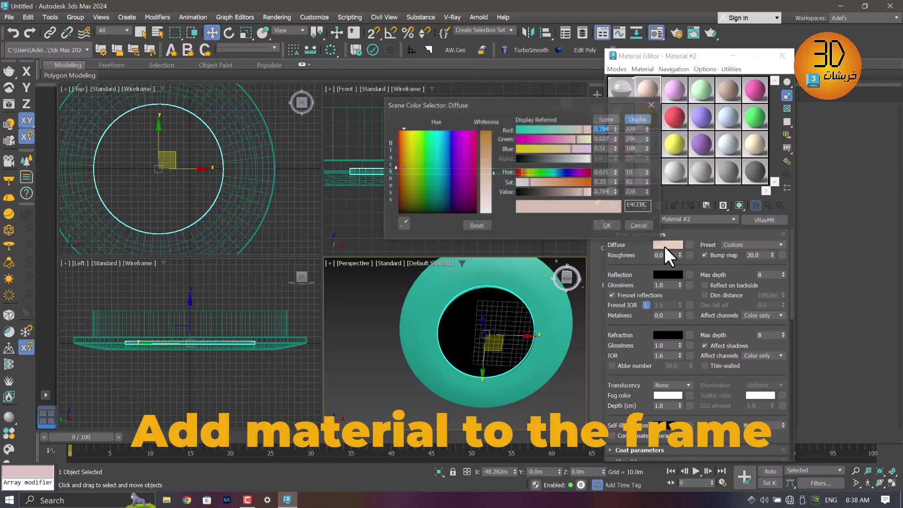
click(548, 182)
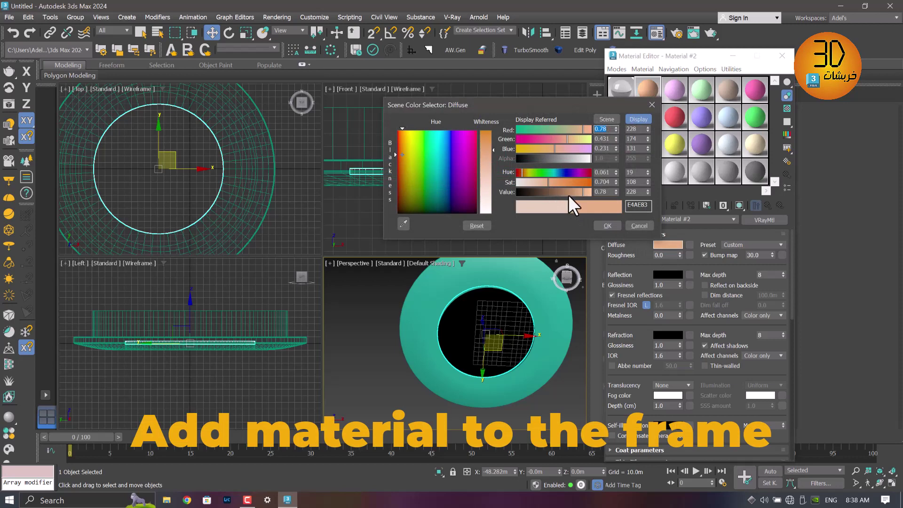
click(604, 225)
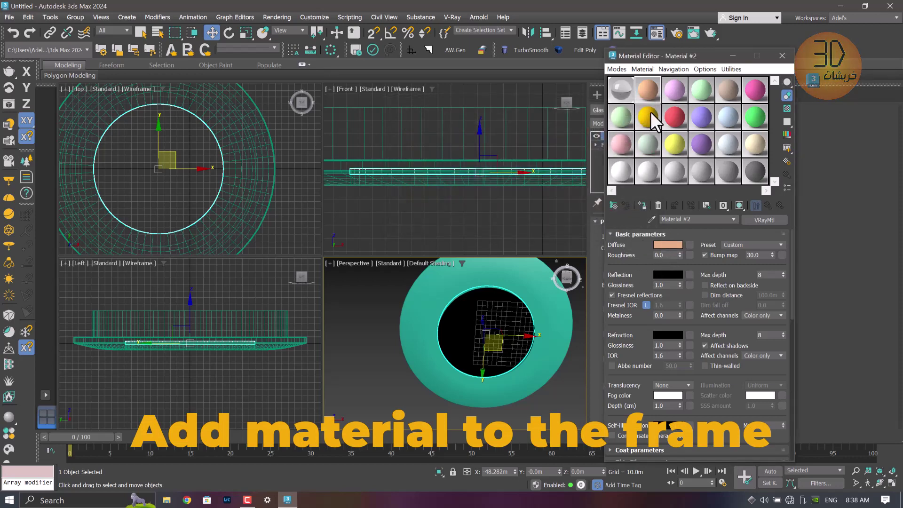
drag(648, 92, 538, 278)
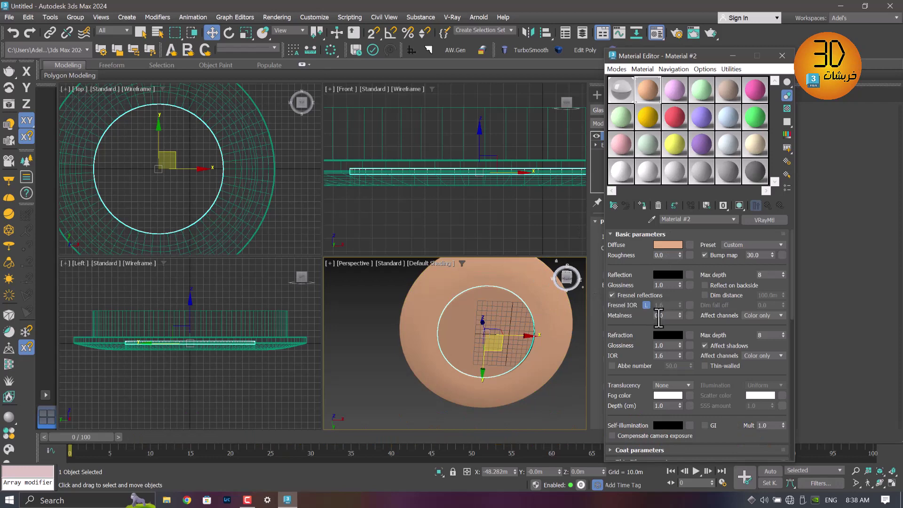
Keep Fresnel reflections on, raise metalness to about 0.73, and close the material editor
click(628, 295)
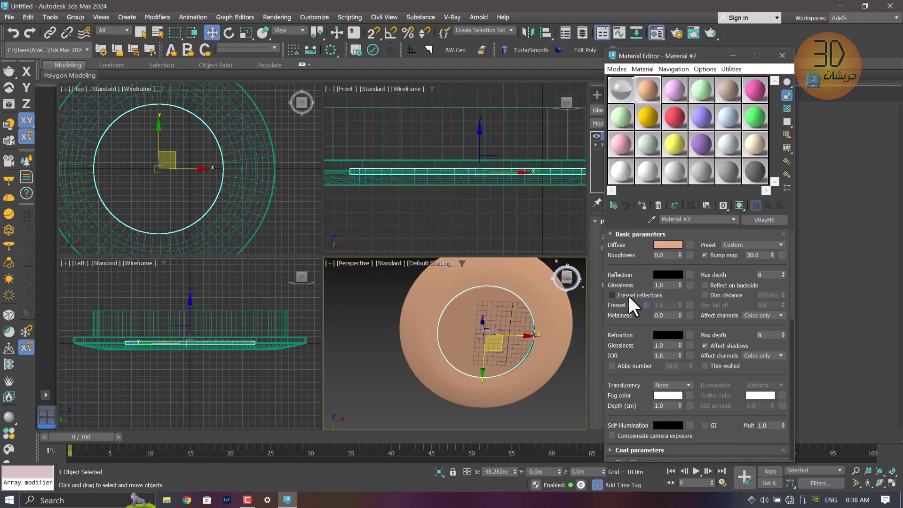
click(628, 295)
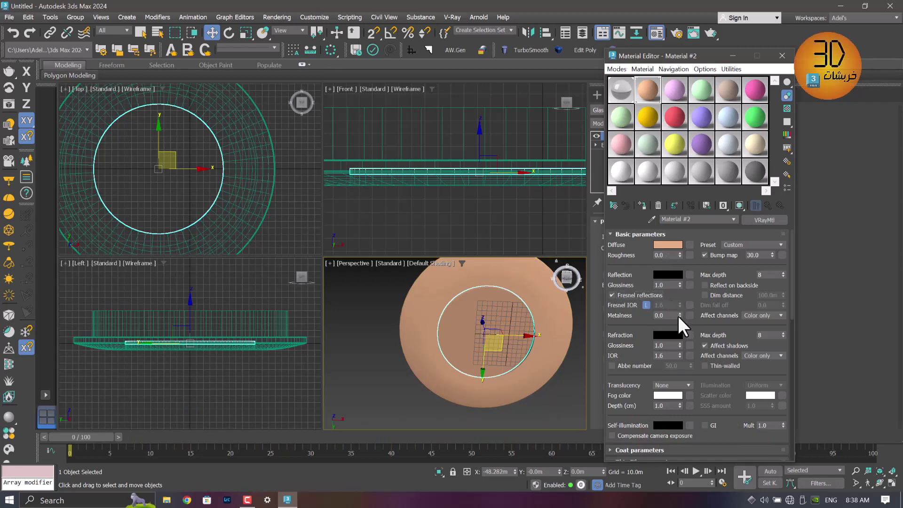
drag(679, 314, 677, 310)
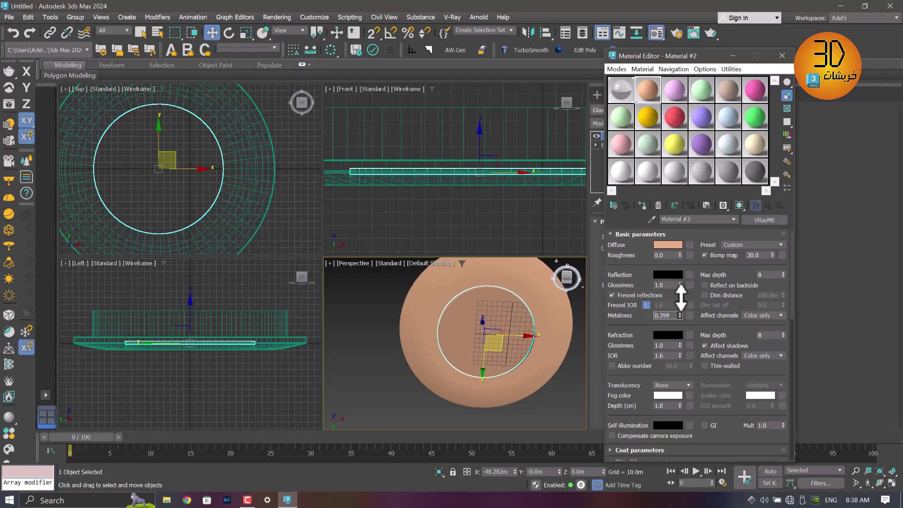
drag(680, 296, 686, 243)
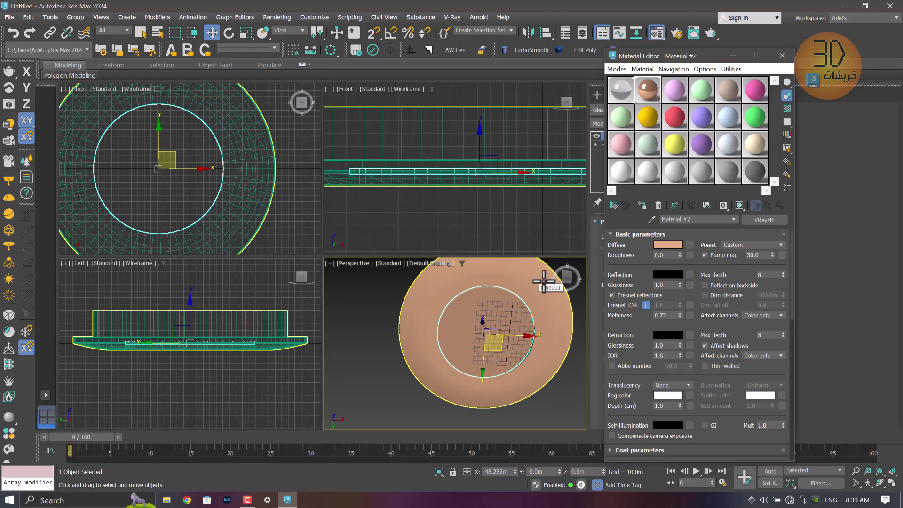
click(782, 55)
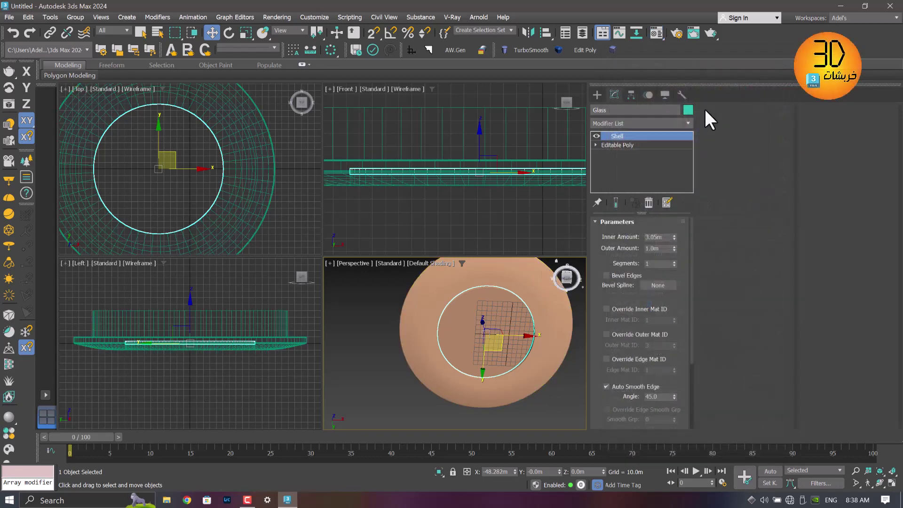
Switch the upper-right viewport to Top and frame the whole disc
click(351, 90)
click(357, 148)
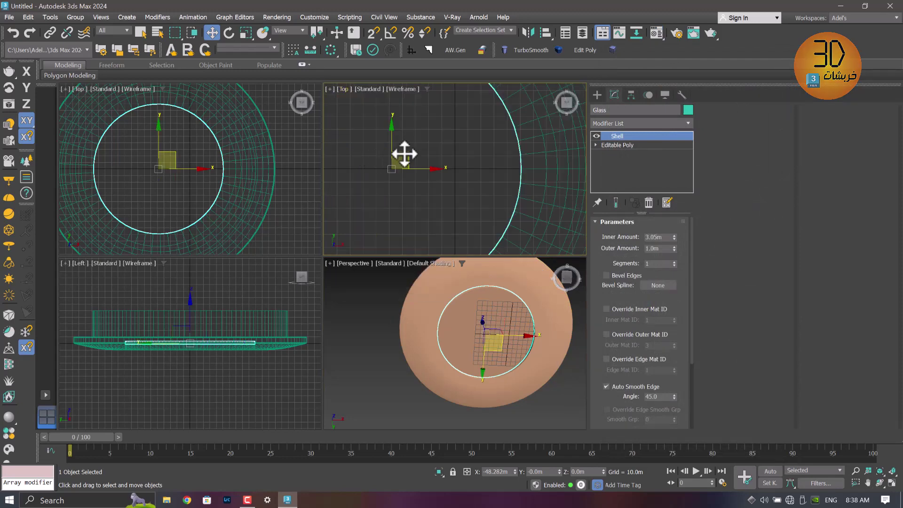
scroll(450, 188, down, 5)
middle_drag(449, 188, 467, 187)
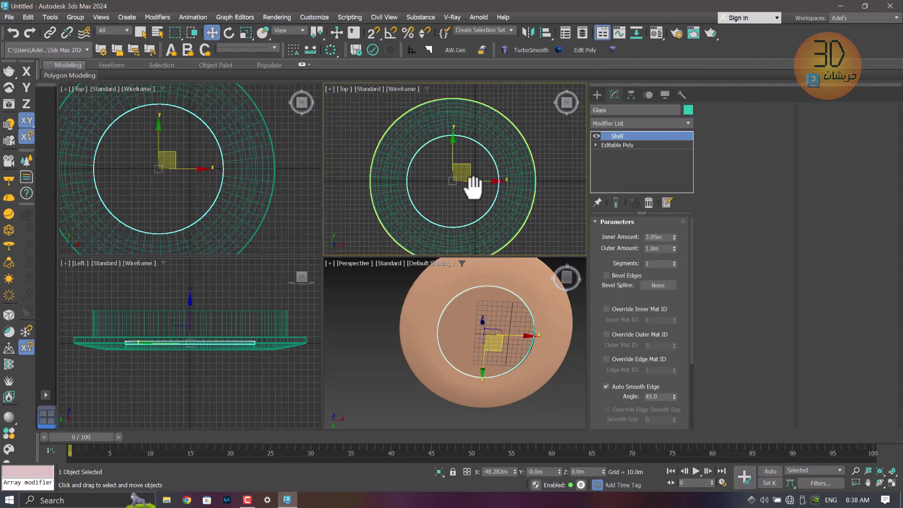
Create a Disc-type VRayLight about 95m in radius centred over the fixture
click(598, 96)
click(620, 111)
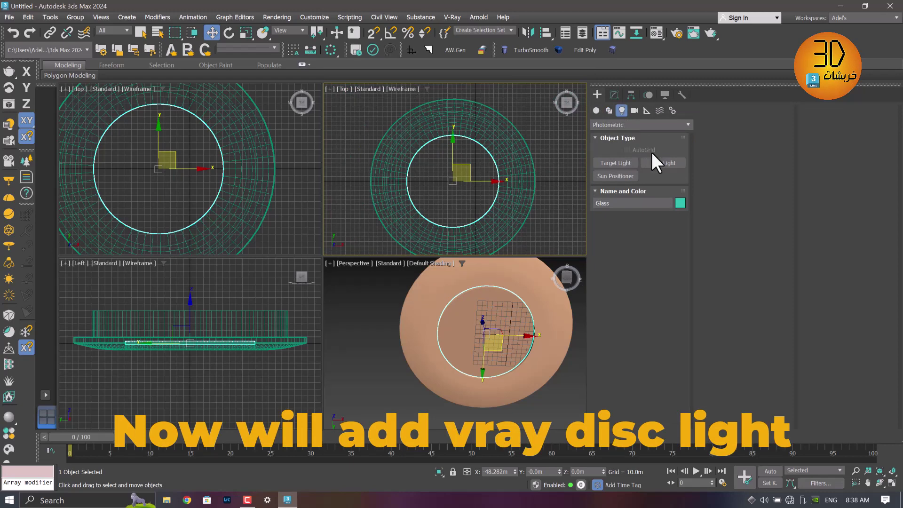
click(629, 125)
click(603, 154)
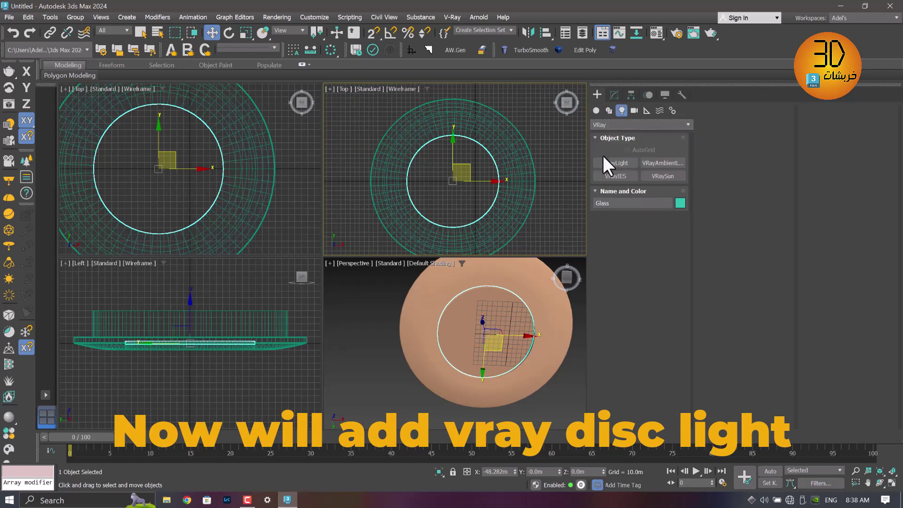
click(628, 164)
click(658, 228)
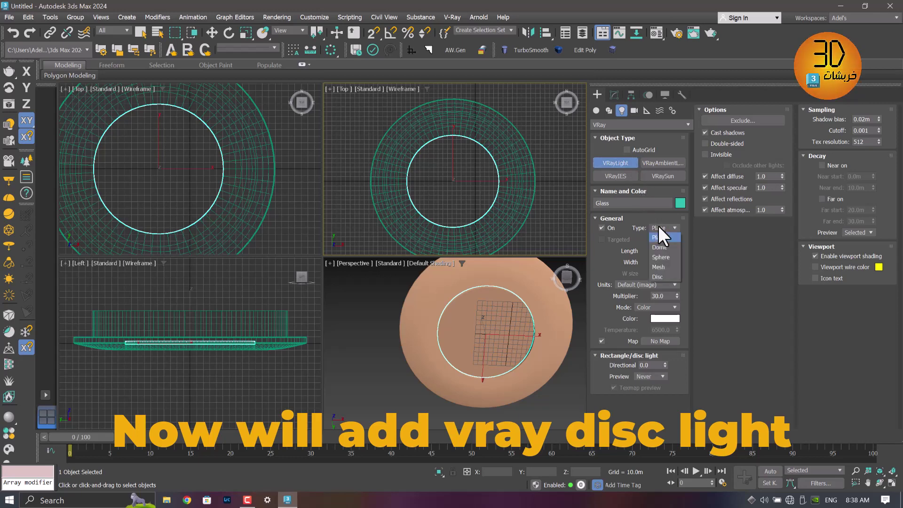
click(659, 276)
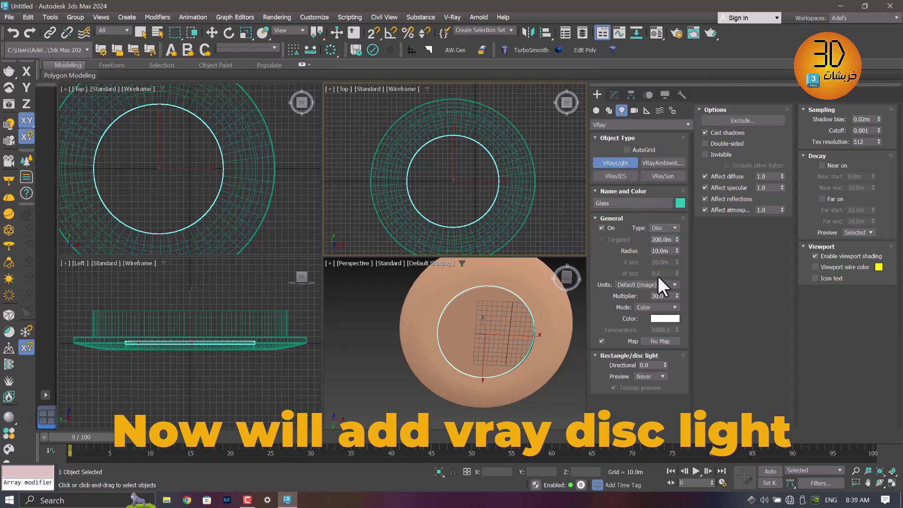
drag(451, 182, 479, 212)
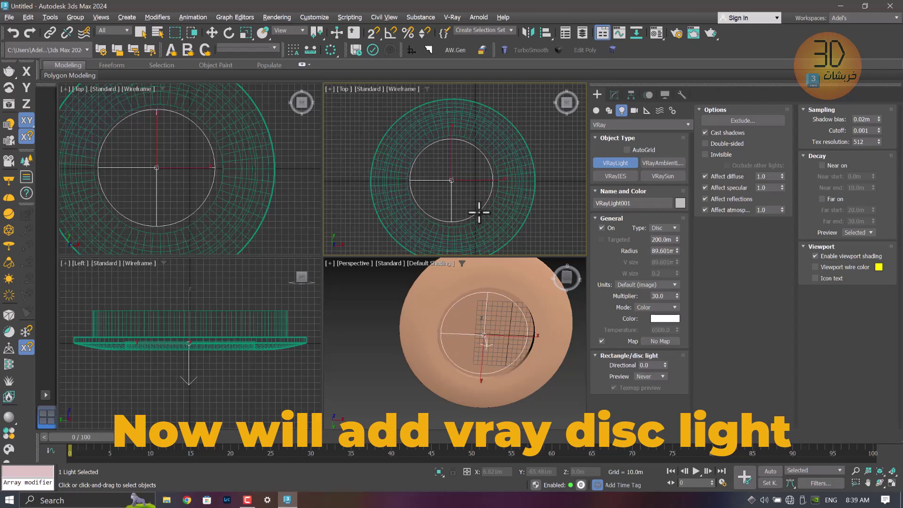
drag(478, 212, 480, 214)
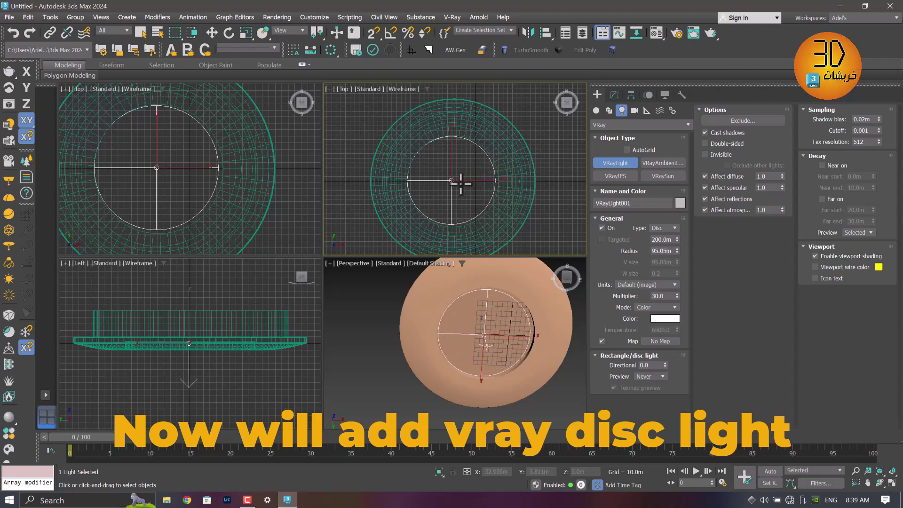
key(w)
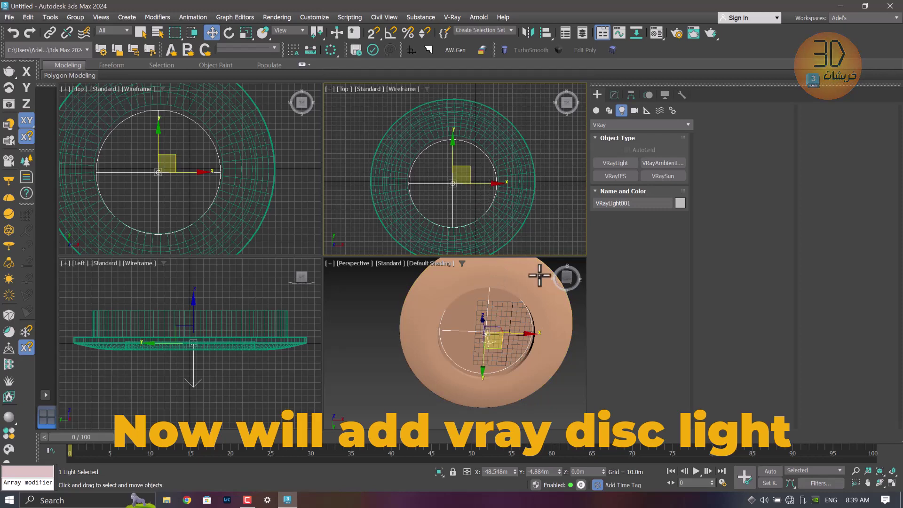
Render the Perspective view with V-Ray, then orbit it to a low side angle of the fixture
click(519, 326)
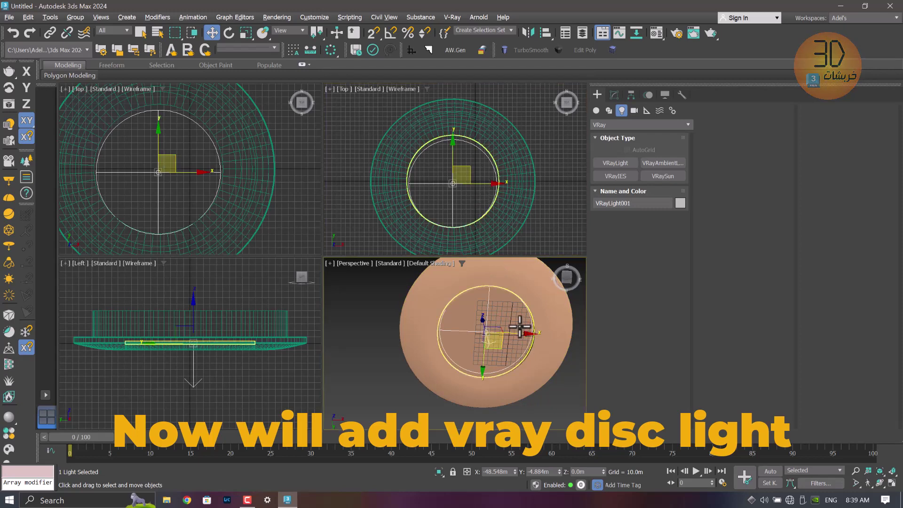
click(7, 72)
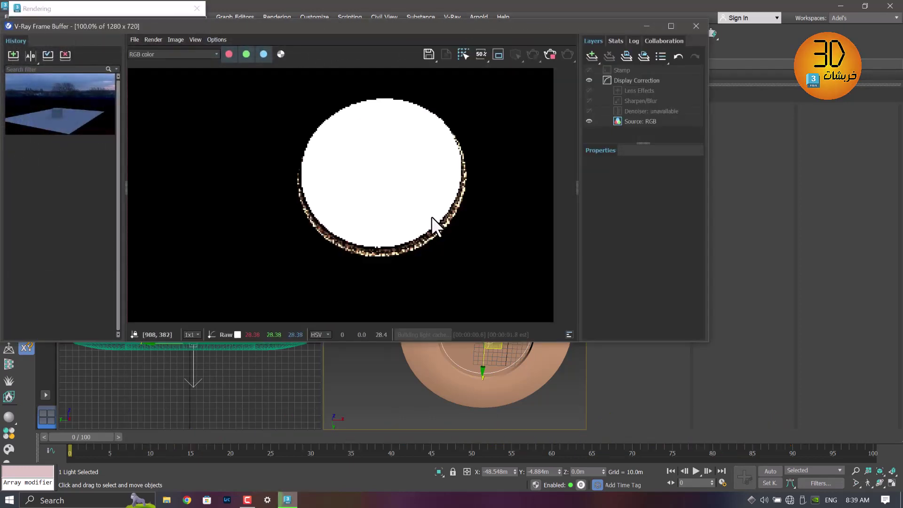
scroll(428, 211, up, 1)
scroll(426, 207, up, 1)
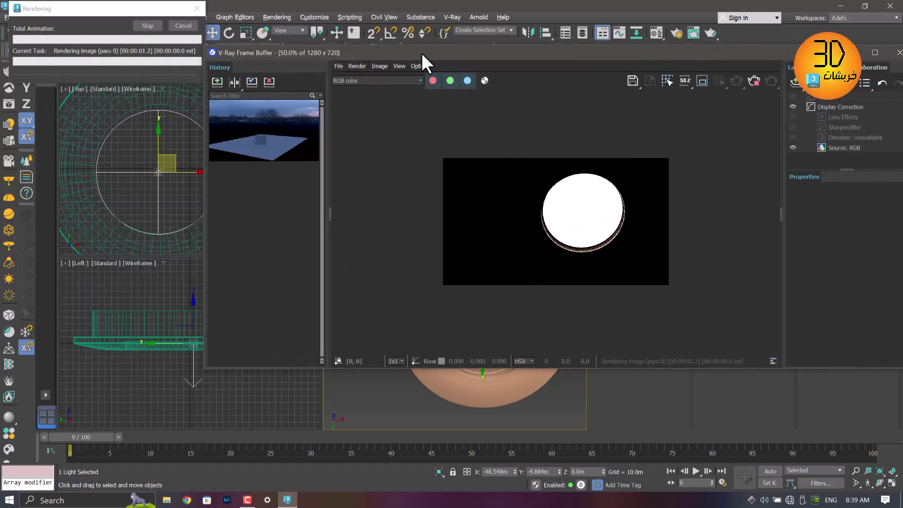
drag(227, 33, 433, 38)
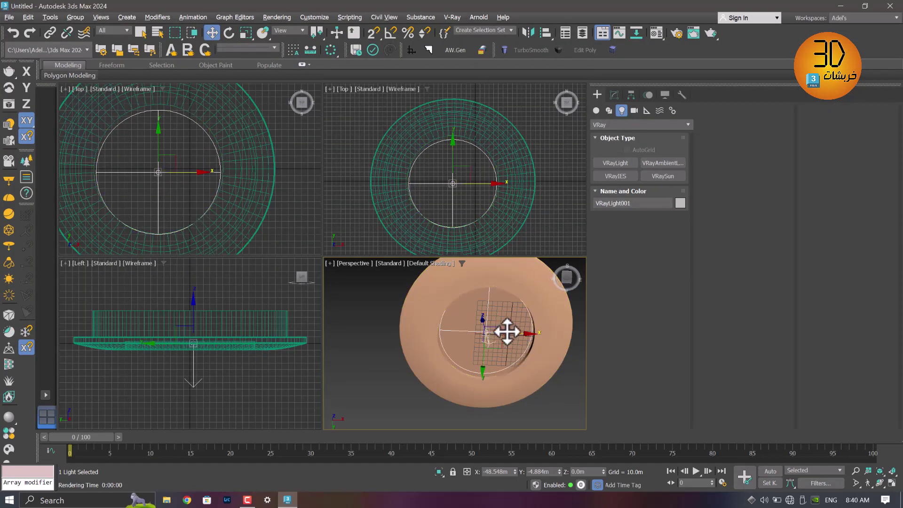
mouse_move(508, 332)
alt+middle_down()
mouse_move(486, 374)
mouse_move(517, 329)
mouse_move(513, 316)
alt+middle_up()
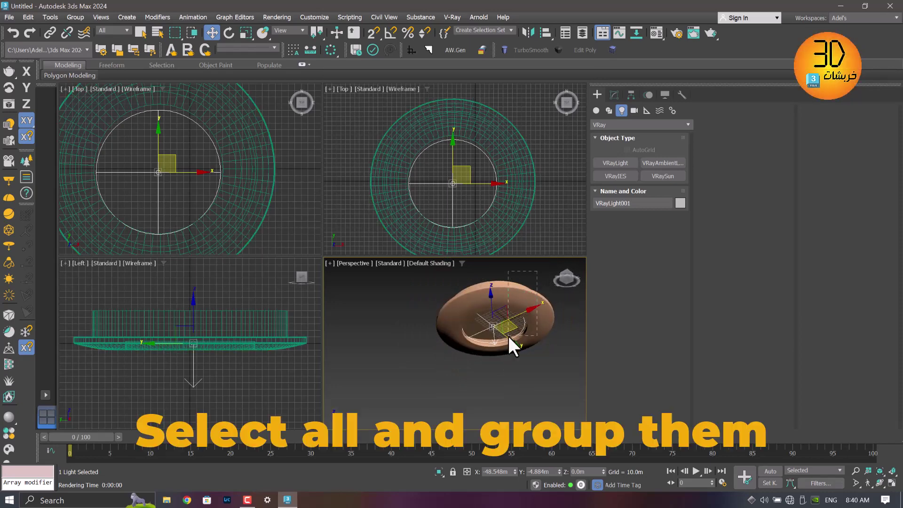
Select the dish, glass disc and light and group them as SpotLight
key(ctrl+a)
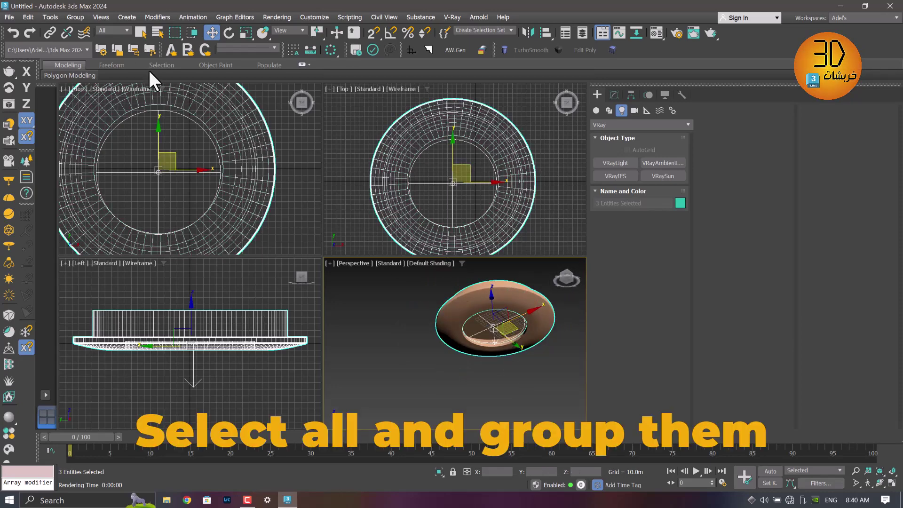
click(76, 17)
click(81, 32)
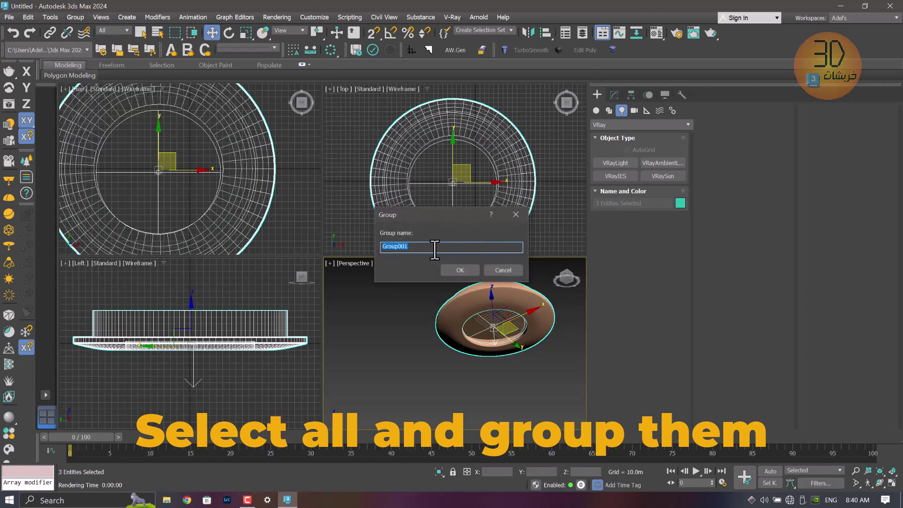
text(SpotLight)
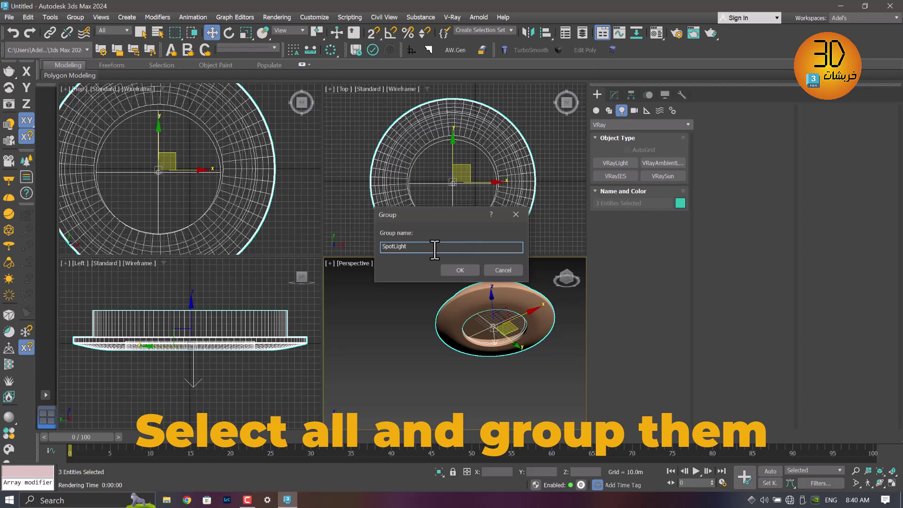
key(Return)
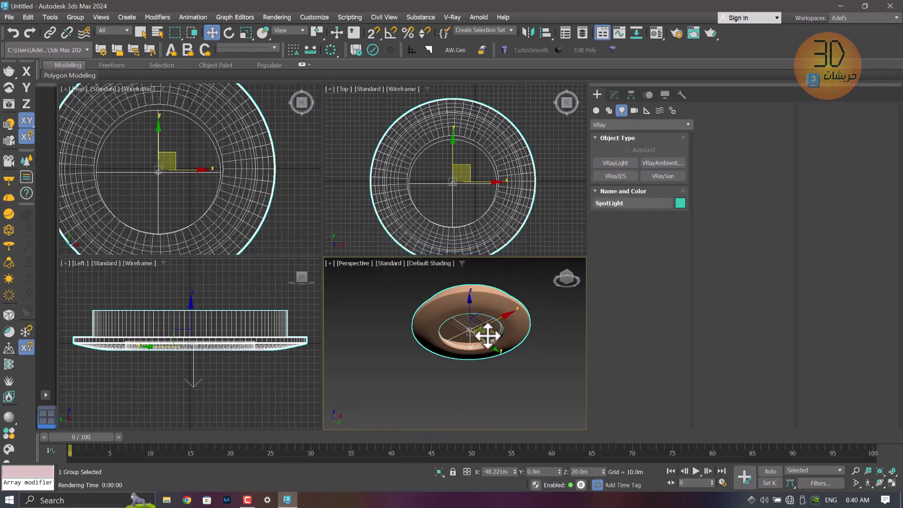
scroll(482, 334, down, 2)
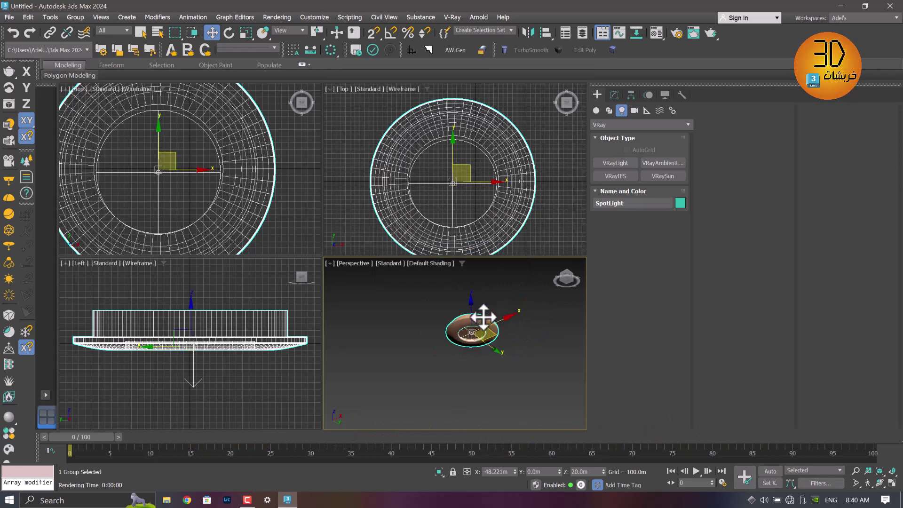
Lift the SpotLight group high and draw a ground plane, Plane001, beneath it
key(f)
drag(452, 330, 485, 250)
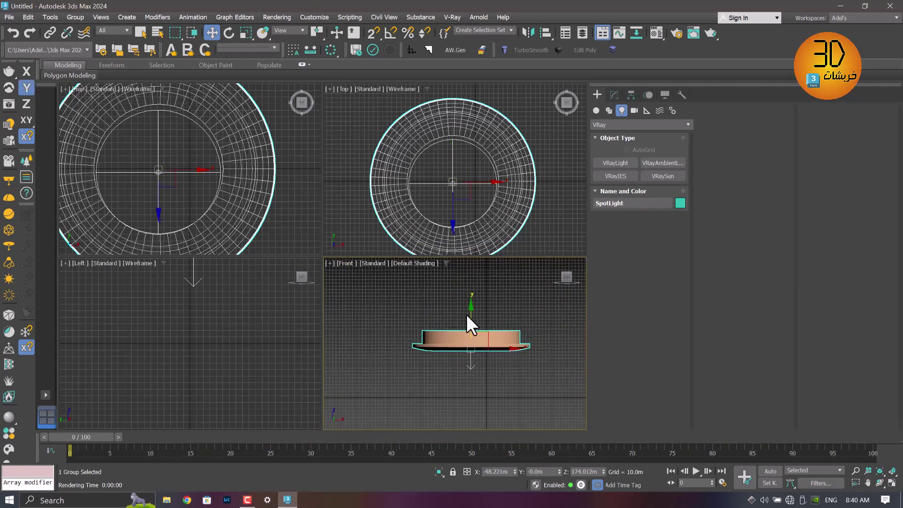
click(596, 111)
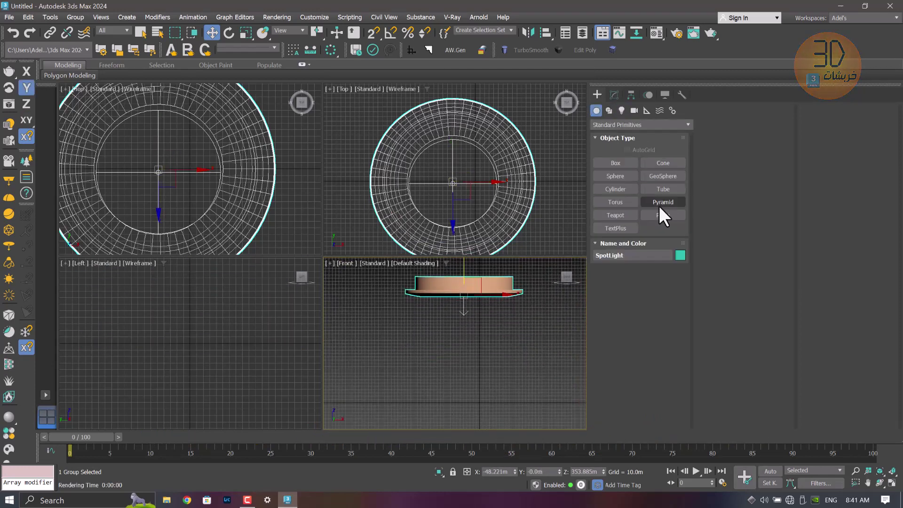
click(663, 215)
scroll(451, 174, down, 3)
drag(416, 137, 485, 217)
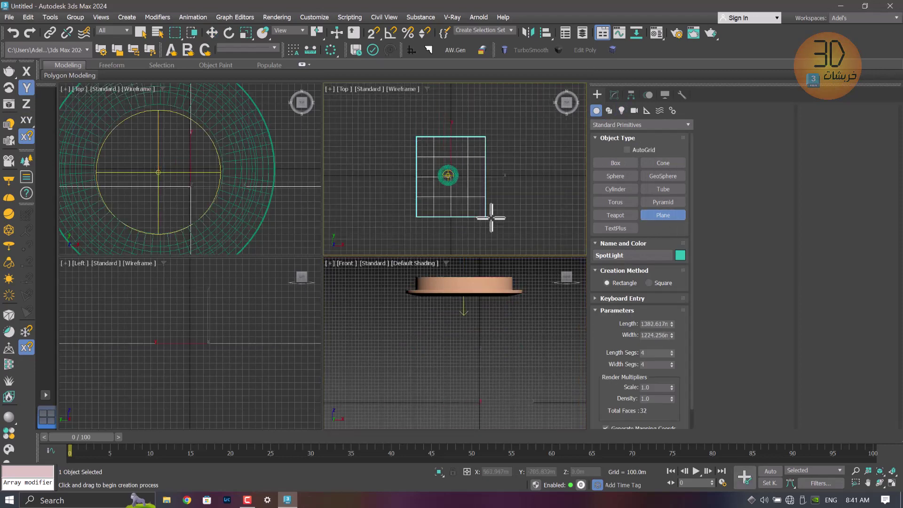
right_click(491, 179)
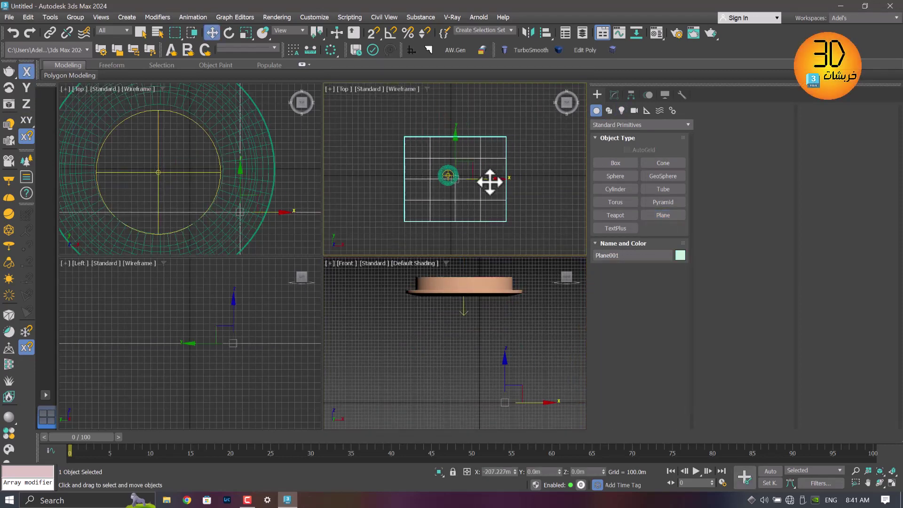
Rotate the SpotLight group -90° around X using angle snap so it faces downward
click(505, 315)
click(468, 281)
key(e)
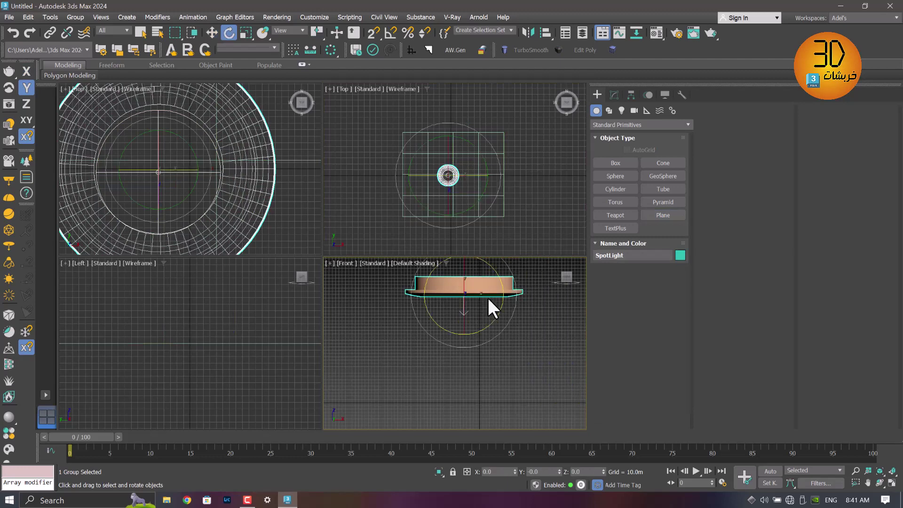
click(389, 35)
right_click(390, 36)
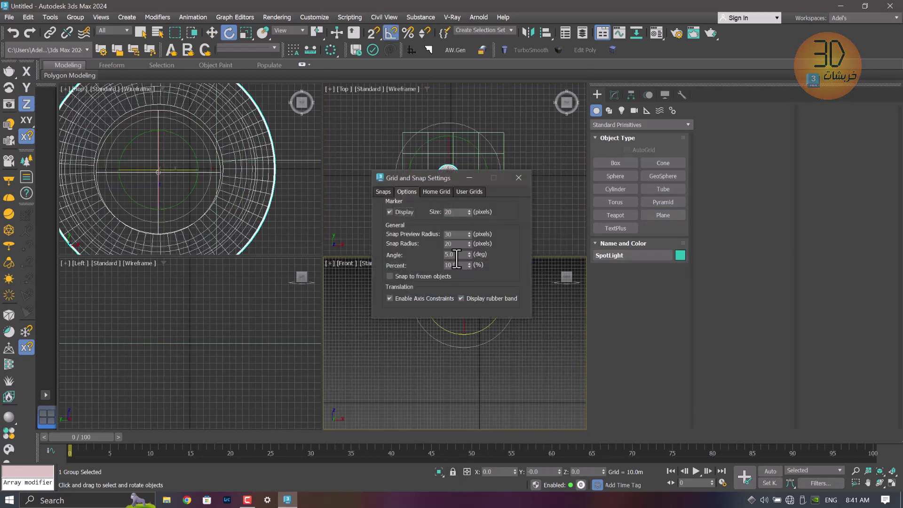
click(521, 177)
drag(481, 336, 475, 316)
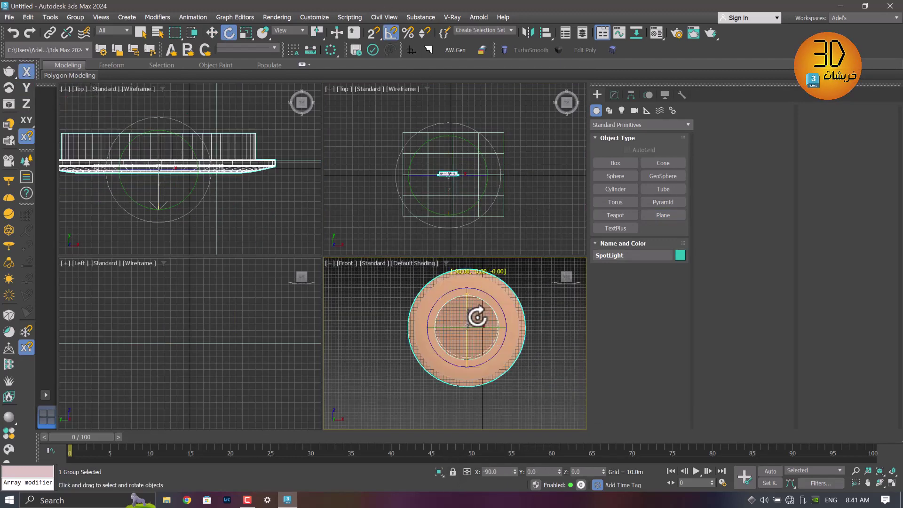
mouse_move(475, 319)
alt+middle_down()
mouse_move(486, 342)
mouse_move(484, 336)
alt+middle_up()
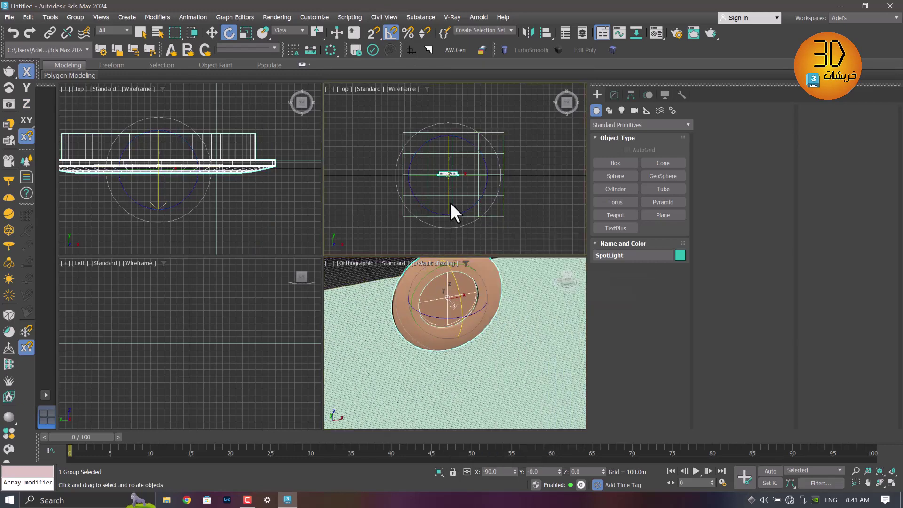
middle_drag(450, 202, 453, 203)
click(619, 111)
Draw a Plane-type VRayLight beside the lamp and tilt it toward the fixture
click(611, 163)
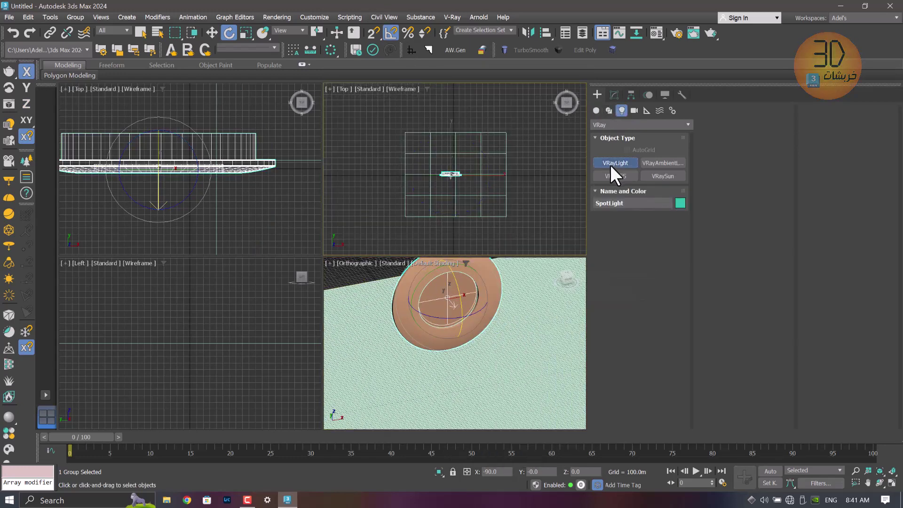
click(662, 228)
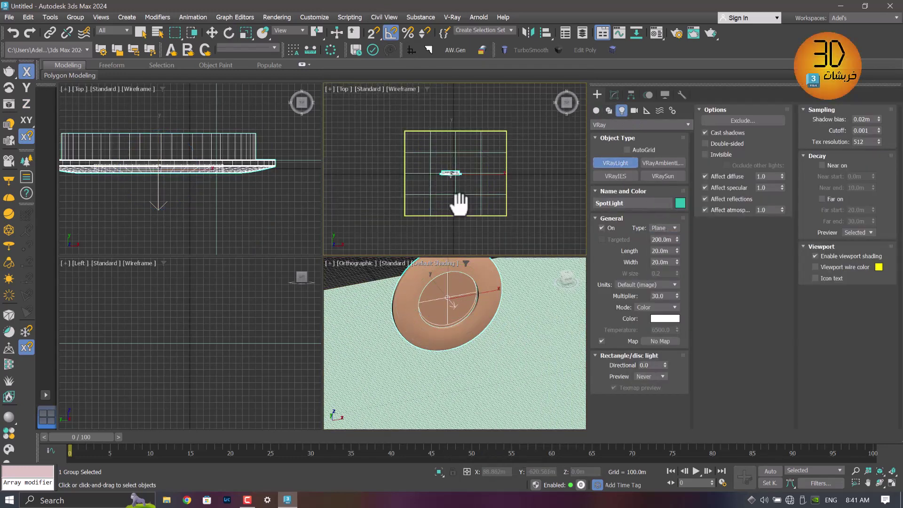
scroll(456, 203, down, 2)
drag(419, 194, 487, 237)
right_click(464, 220)
click(477, 223)
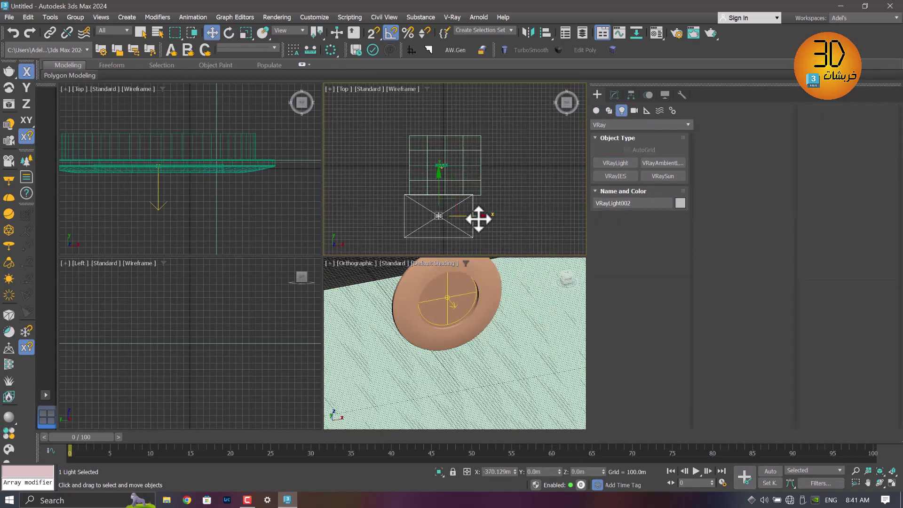
right_click(442, 217)
click(453, 226)
drag(447, 215, 445, 234)
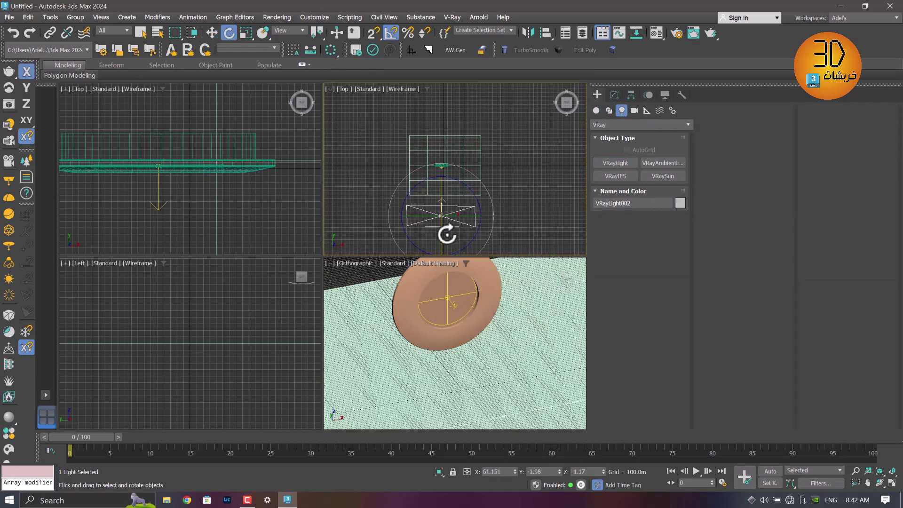
Uniformly enlarge the ground plane to cover the scene and render a test image
click(515, 294)
right_click(515, 294)
click(543, 325)
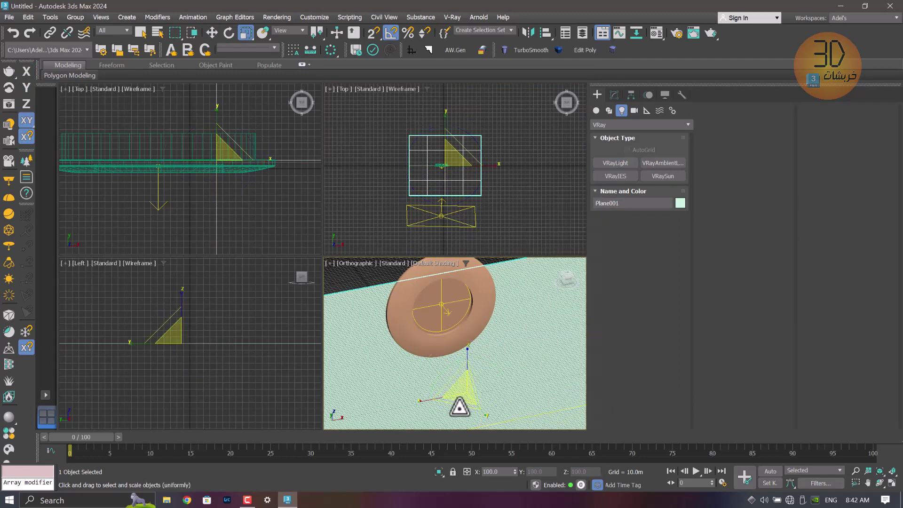
drag(459, 403, 490, 366)
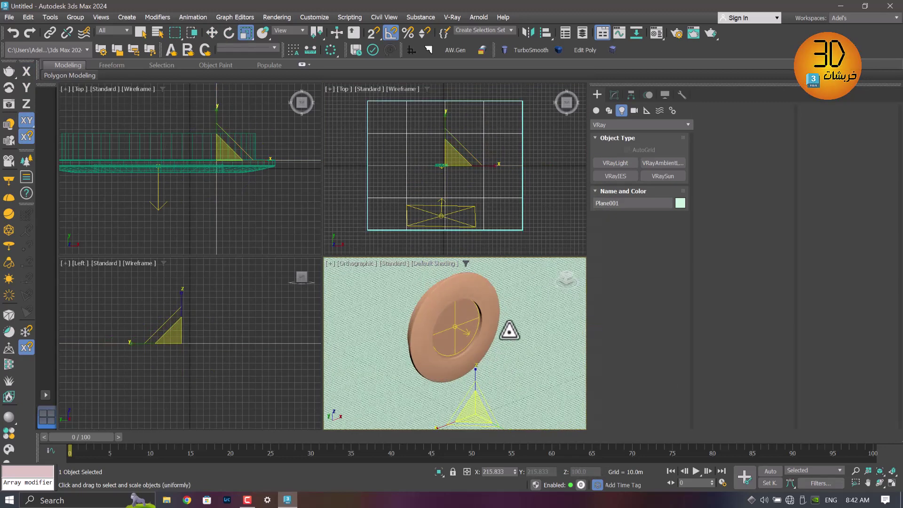
click(614, 95)
key(w)
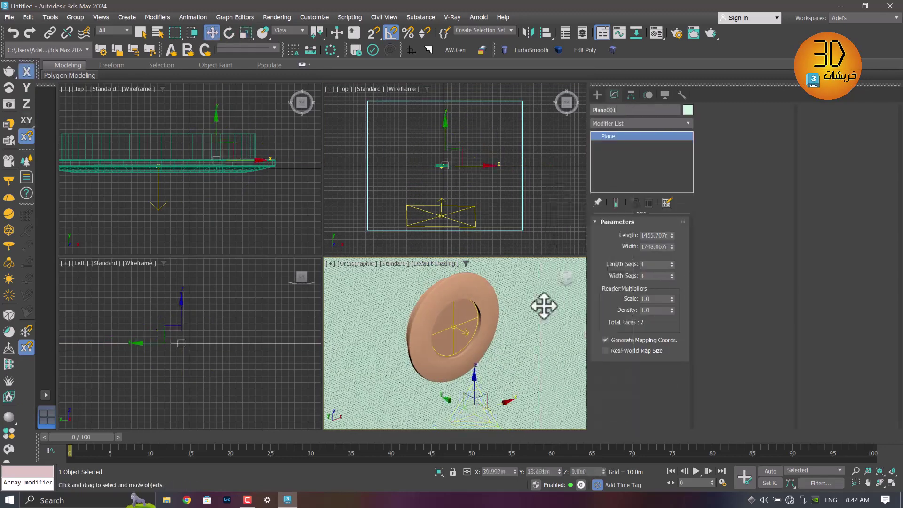
key(shift+q)
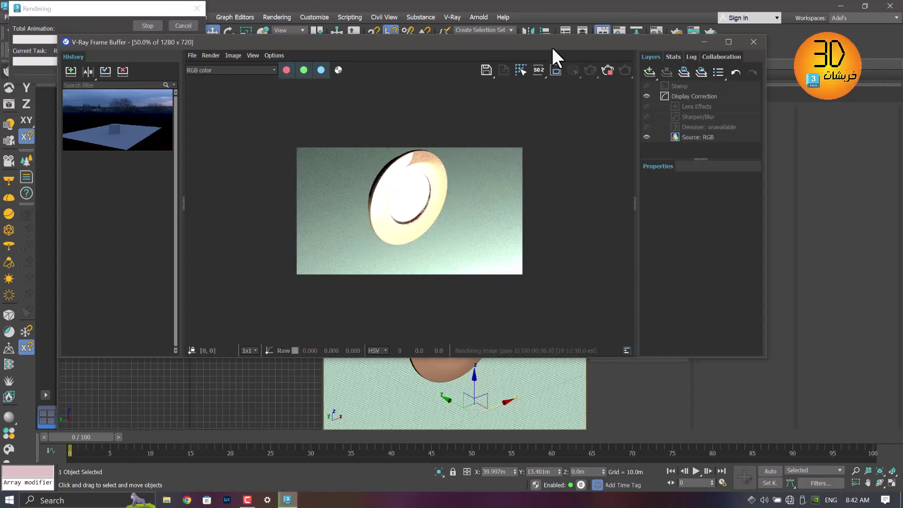
Close the frame buffer and set VRayLight002's multiplier to 10
drag(551, 45, 423, 42)
click(625, 39)
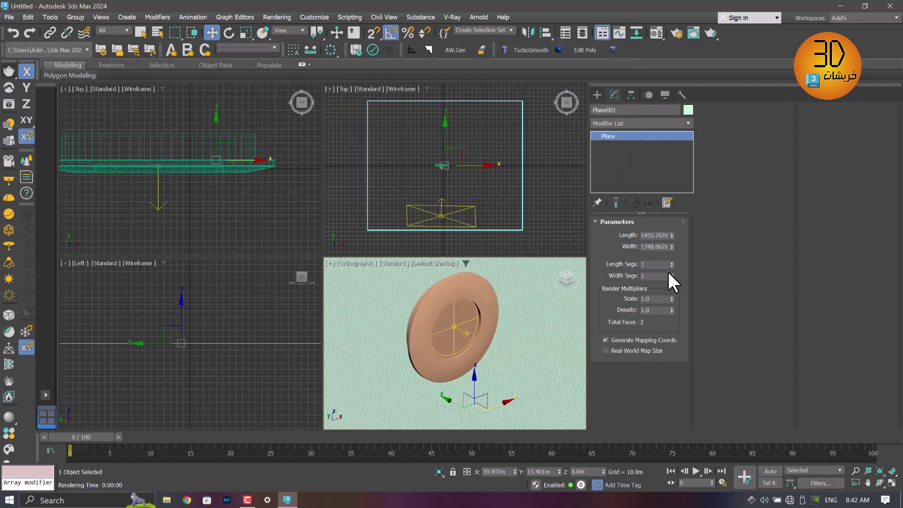
key(ctrl+z)
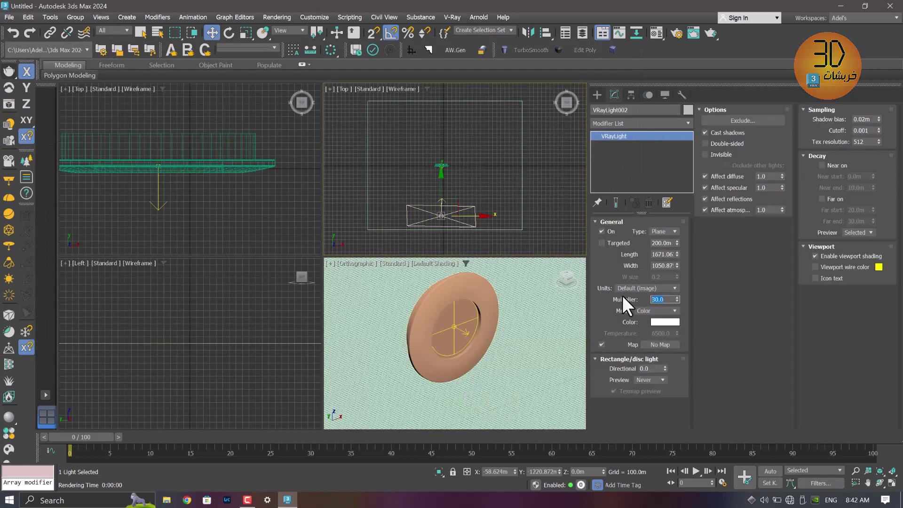
text(10)
key(Return)
Re-render with the dimmer light and bring the whole frame buffer into view
key(shift+q)
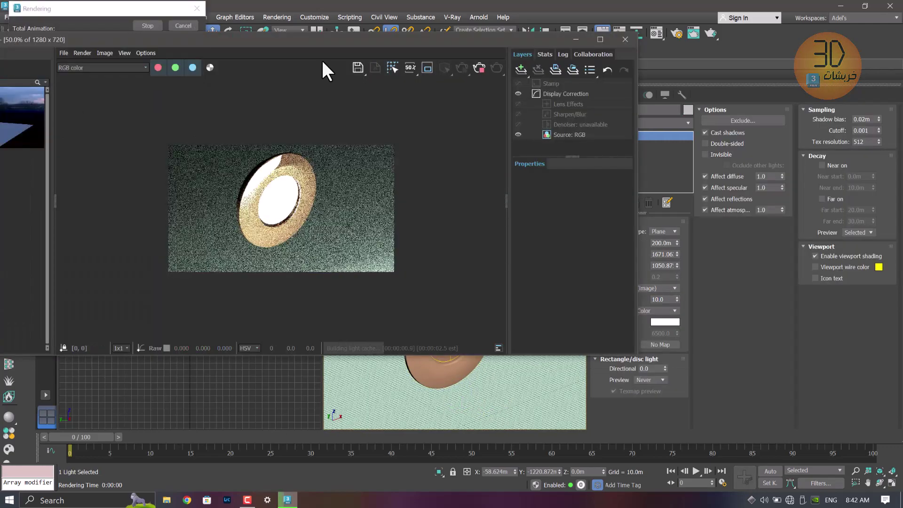
drag(655, 346, 655, 327)
mouse_move(347, 90)
mouse_down()
mouse_move(488, 29)
mouse_move(562, 26)
mouse_up()
scroll(548, 154, up, 3)
scroll(564, 157, down, 2)
scroll(596, 162, down, 1)
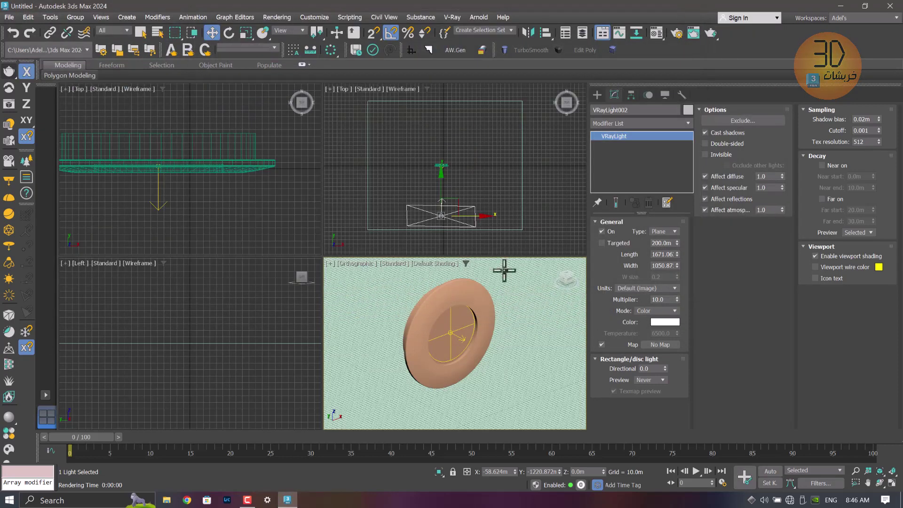
Rotate the SpotLight group back to 0° on X, zoom out, and render above the lit floor
click(481, 299)
right_click(465, 312)
click(487, 325)
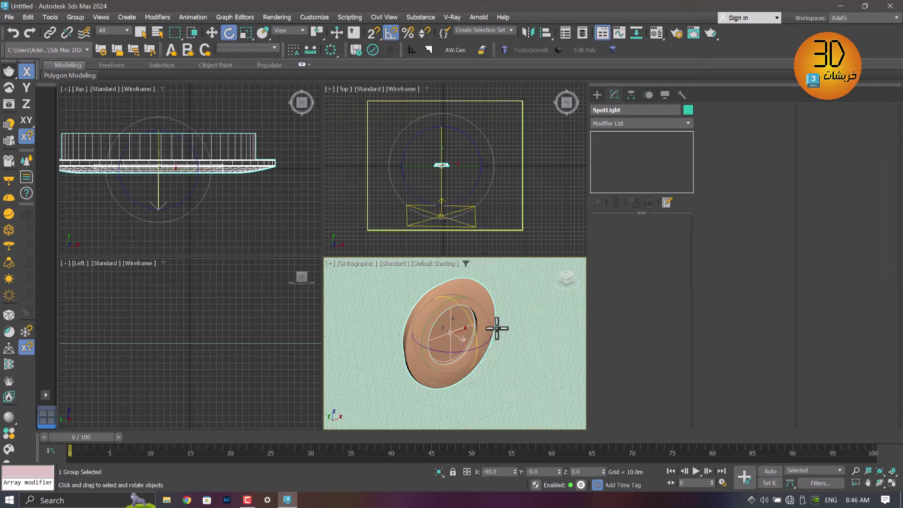
mouse_move(496, 328)
mouse_down()
mouse_move(478, 334)
mouse_move(476, 319)
mouse_up()
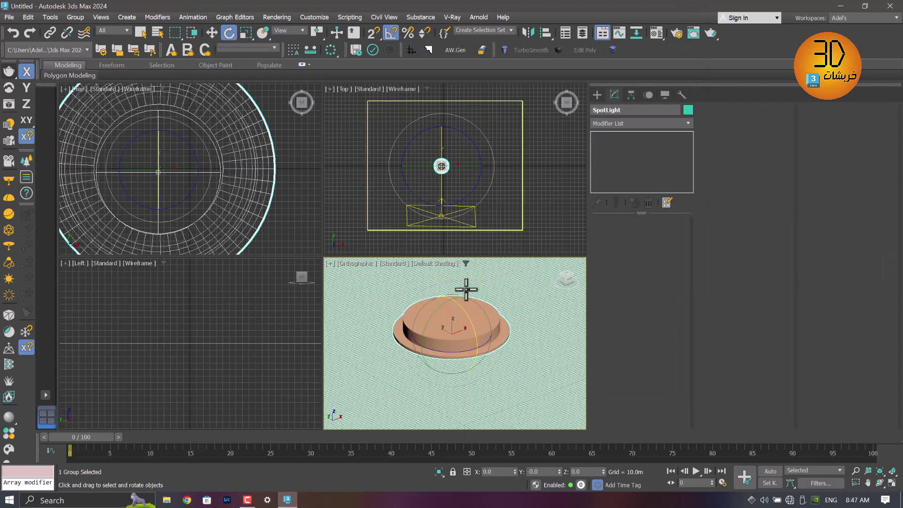
scroll(466, 289, down, 3)
scroll(483, 322, down, 3)
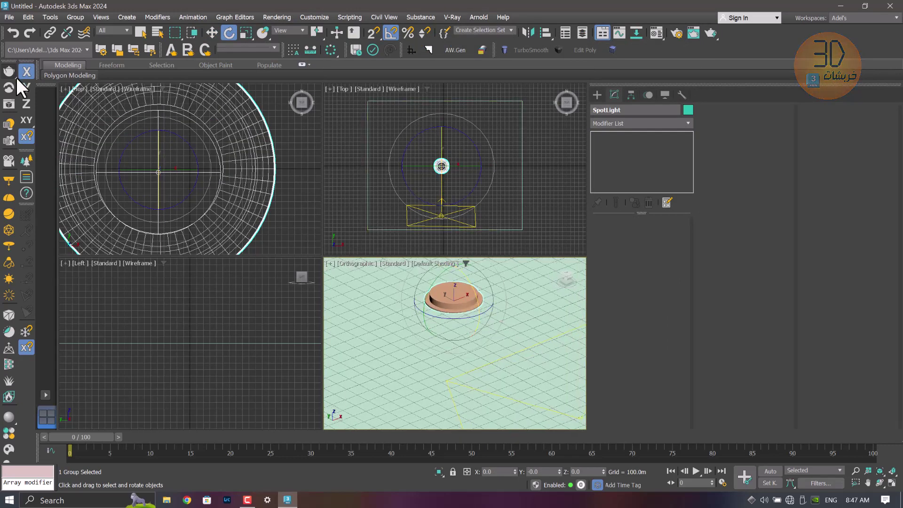
key(shift+q)
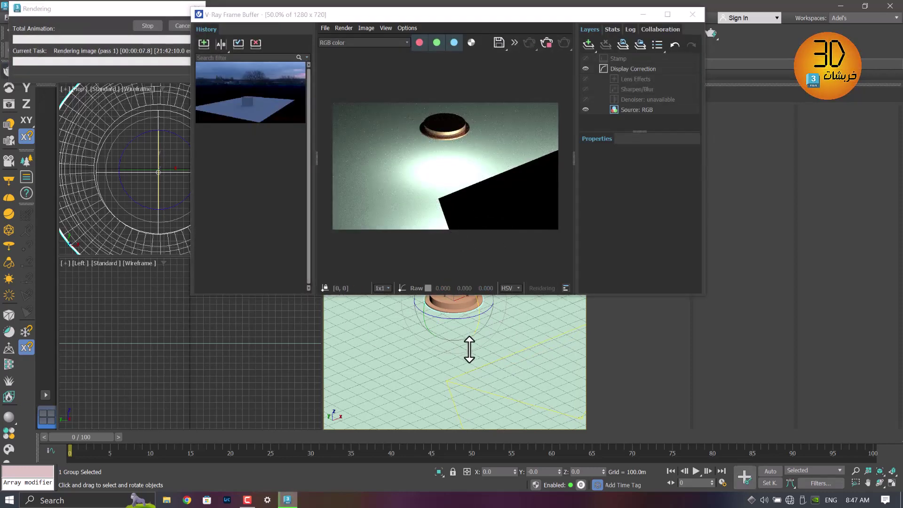
Switch to a live Interactive render, narrow its window and orbit up toward the lamp
click(551, 43)
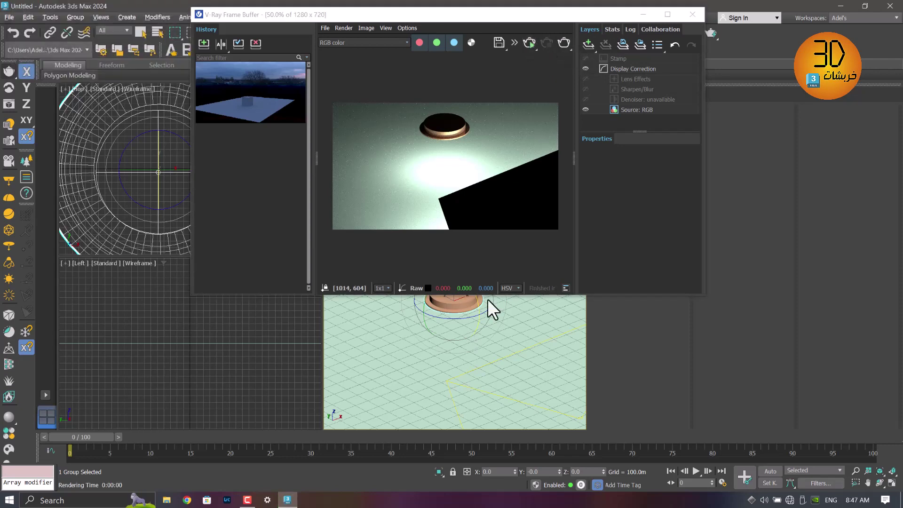
click(528, 44)
drag(448, 14, 463, 22)
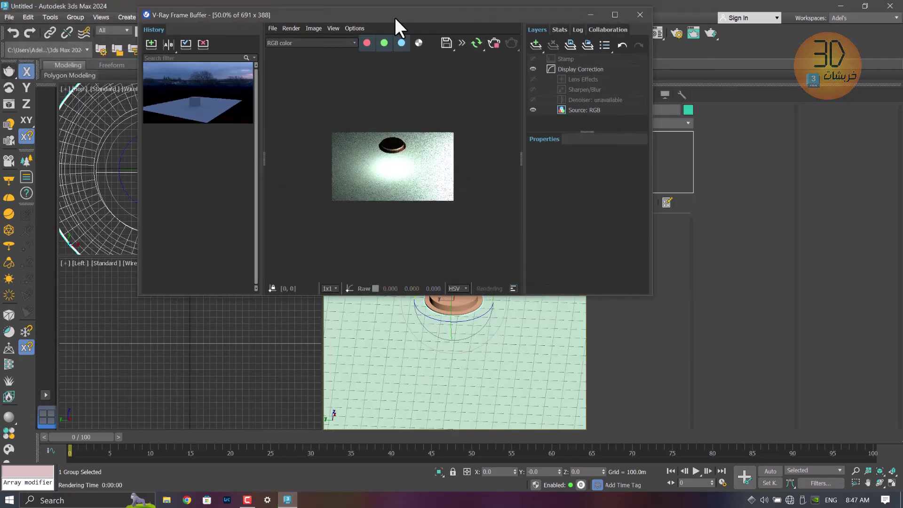
click(588, 169)
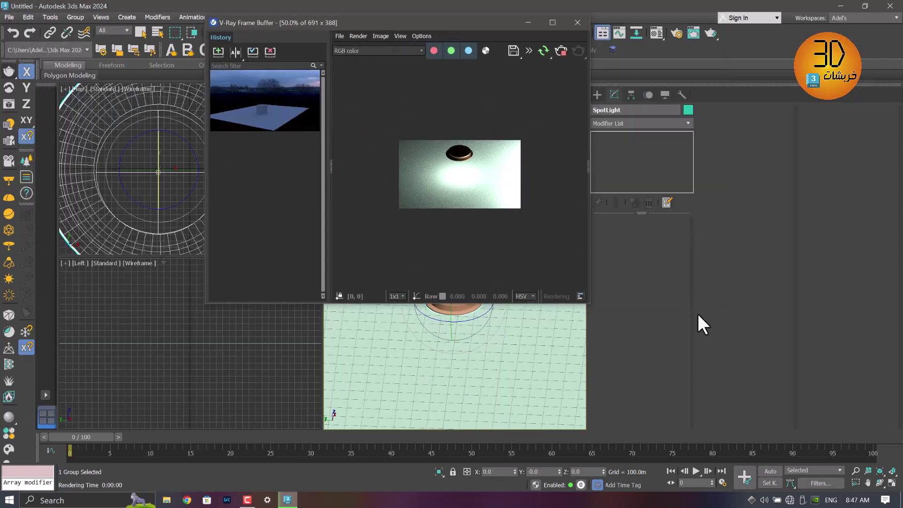
drag(587, 226, 577, 225)
scroll(470, 200, up, 2)
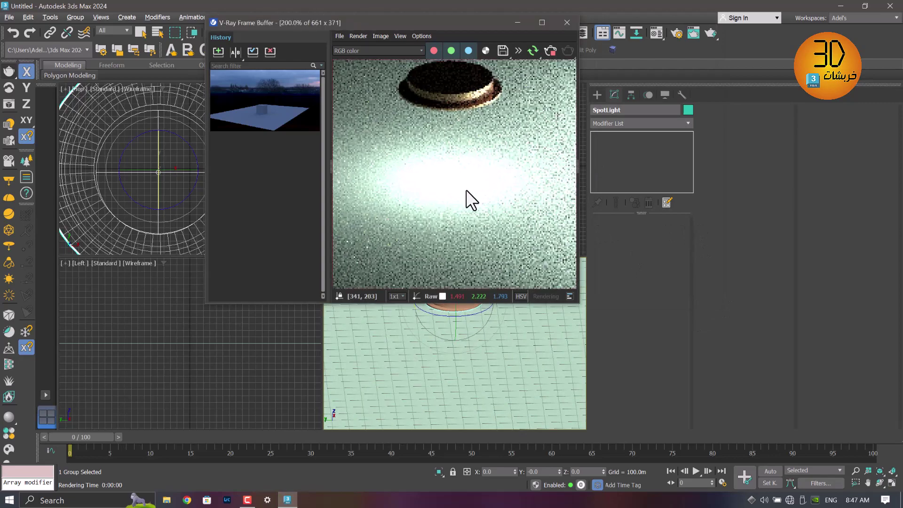
mouse_move(488, 329)
alt+middle_down()
mouse_move(508, 312)
mouse_move(472, 329)
alt+middle_up()
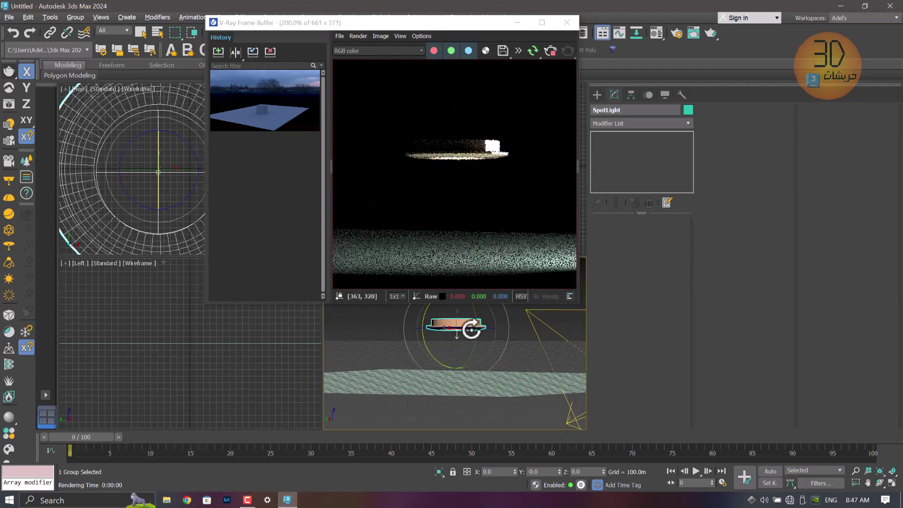
Move the lamp group up in Z to about 780 m and frame it in view
key(w)
drag(460, 322, 472, 256)
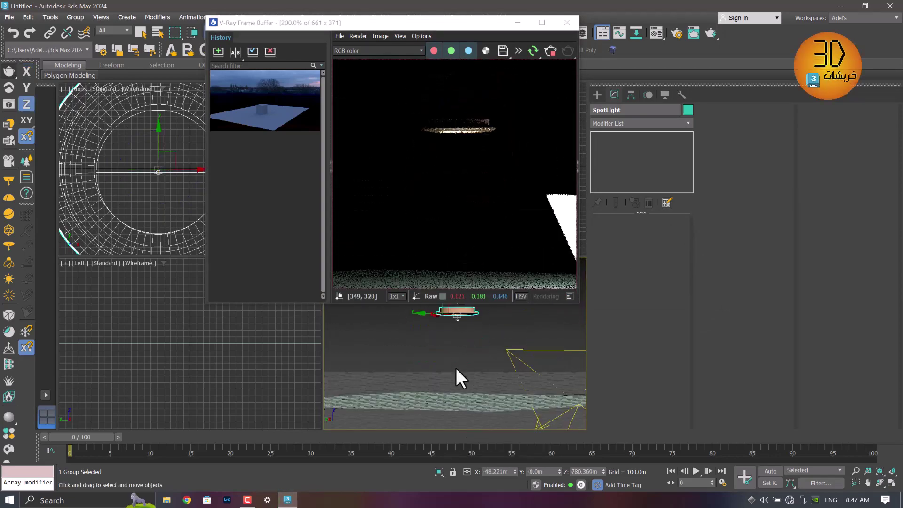
mouse_move(455, 368)
middle_down()
mouse_move(459, 387)
mouse_move(484, 384)
middle_up()
scroll(459, 362, down, 2)
scroll(484, 368, up, 4)
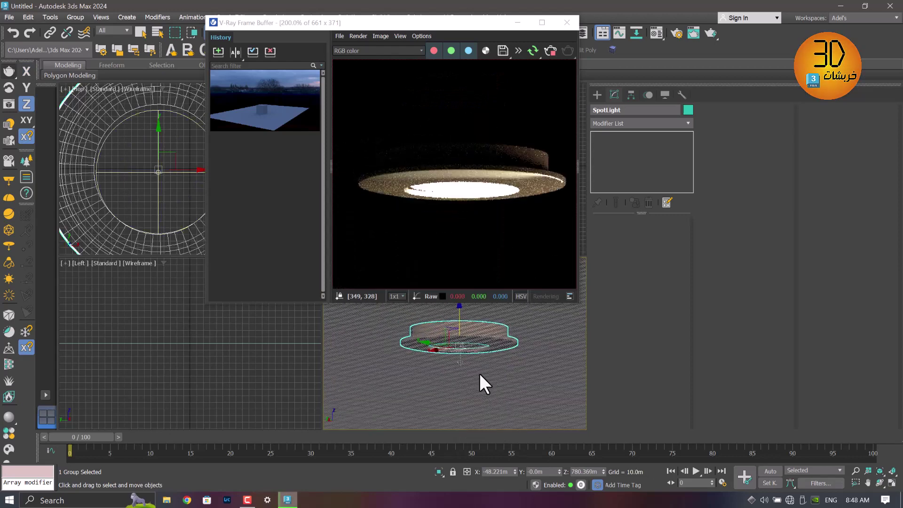
click(578, 169)
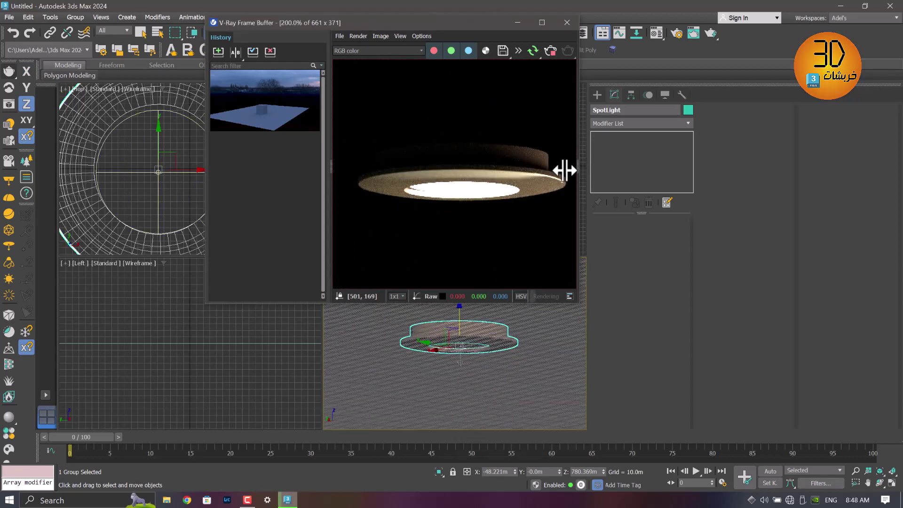
Enable V-Ray Lens Effects with size 69.456 and intensity 5.397
drag(579, 169, 708, 170)
click(602, 88)
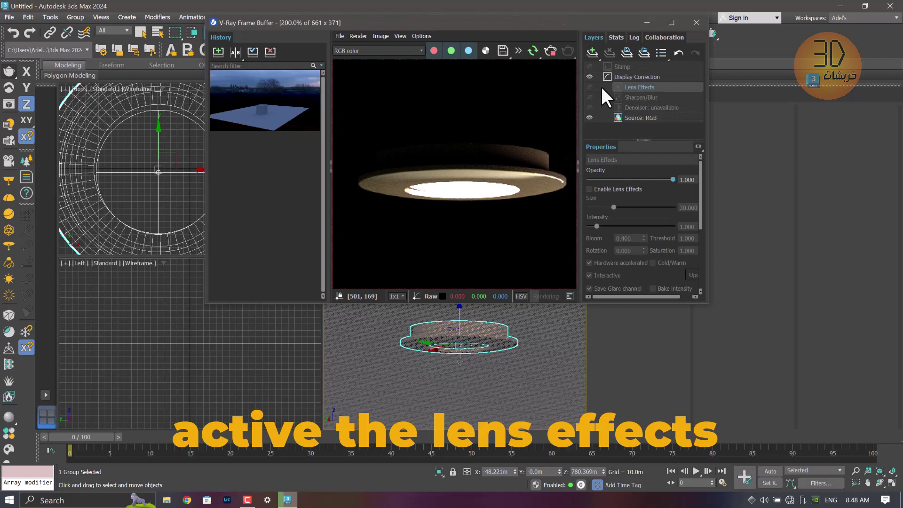
click(588, 189)
drag(613, 207, 647, 207)
drag(597, 227, 634, 226)
scroll(529, 233, down, 1)
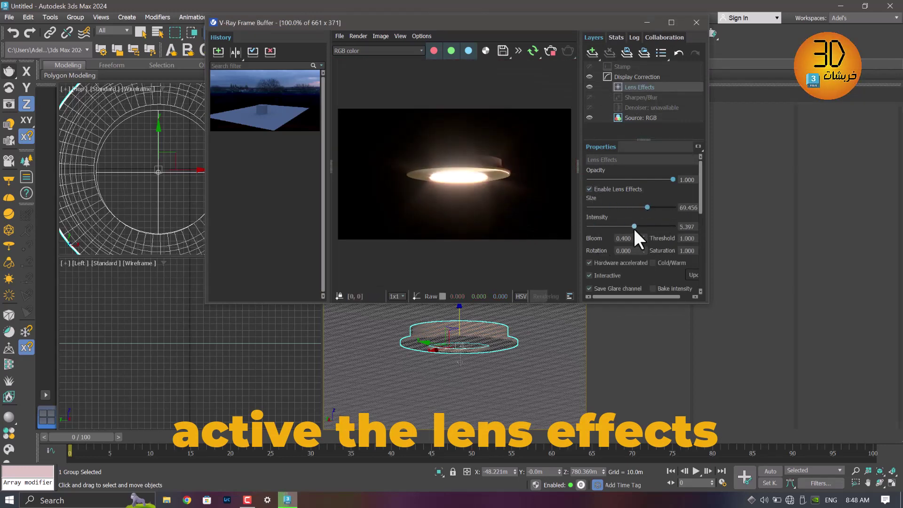
Orbit to a new angle, stop the interactive render, and render the final 1280×720 image
alt+middle_drag(496, 329, 473, 322)
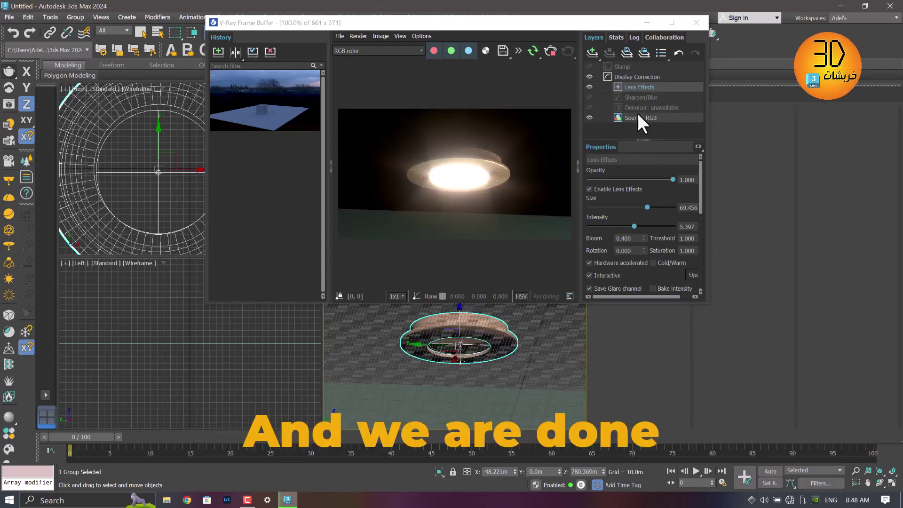
click(551, 50)
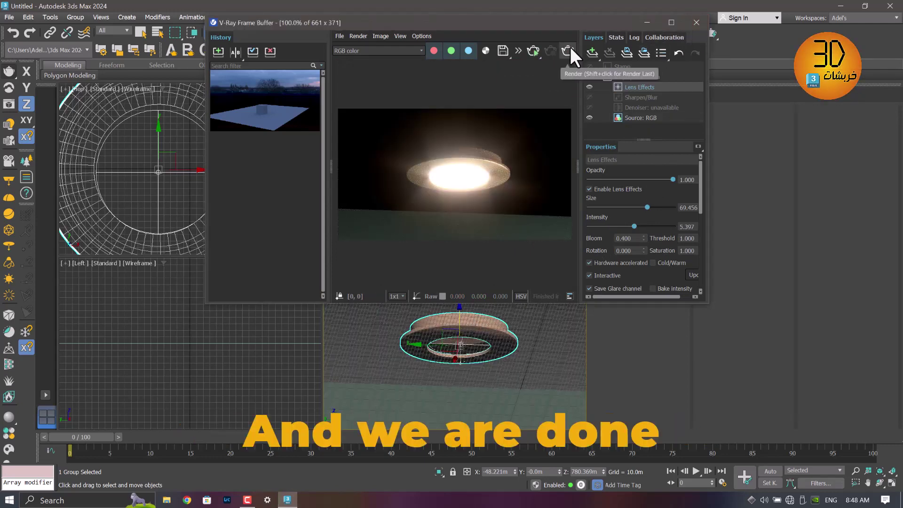
click(567, 49)
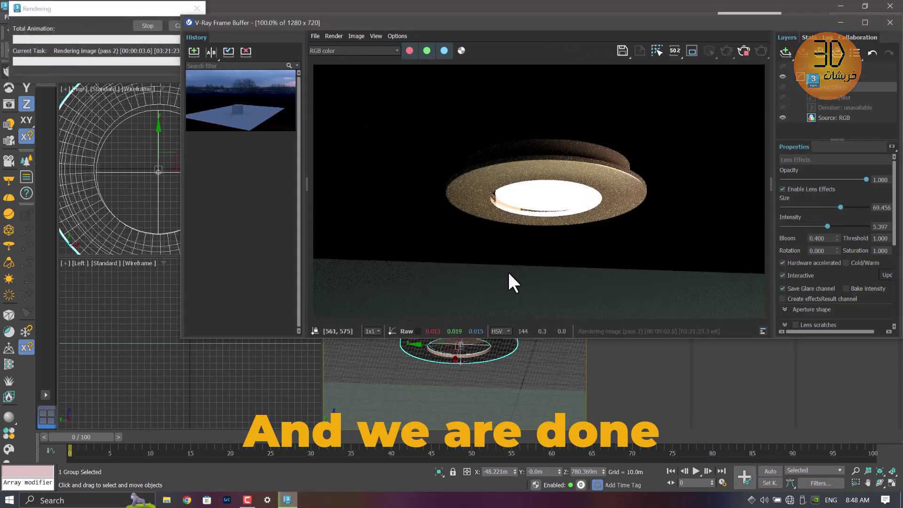